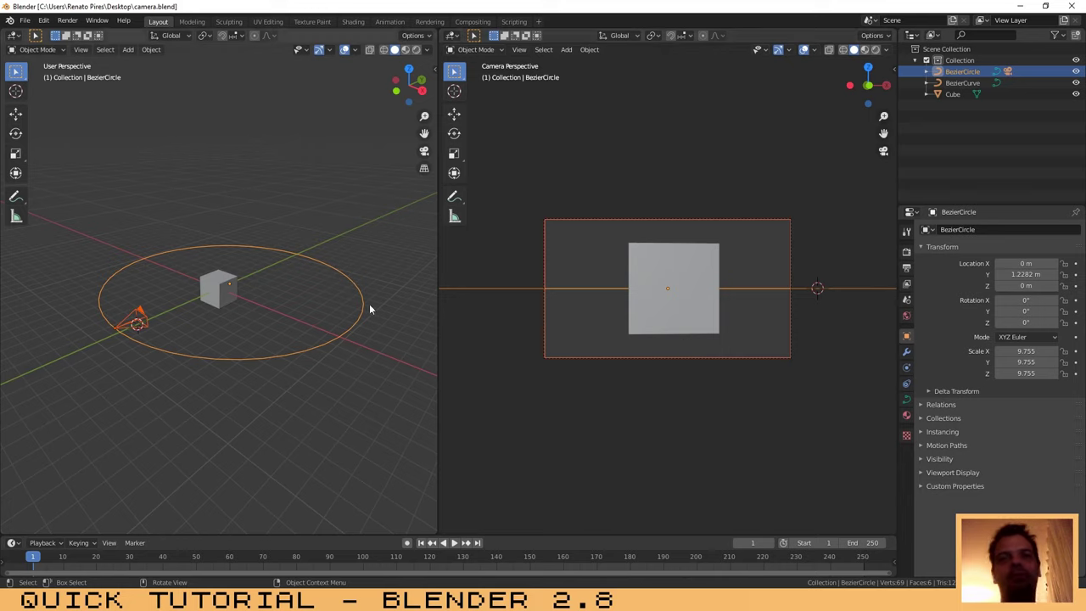
Step: Play back the finished camera orbit animation and return the timeline to frame 1
key("space")
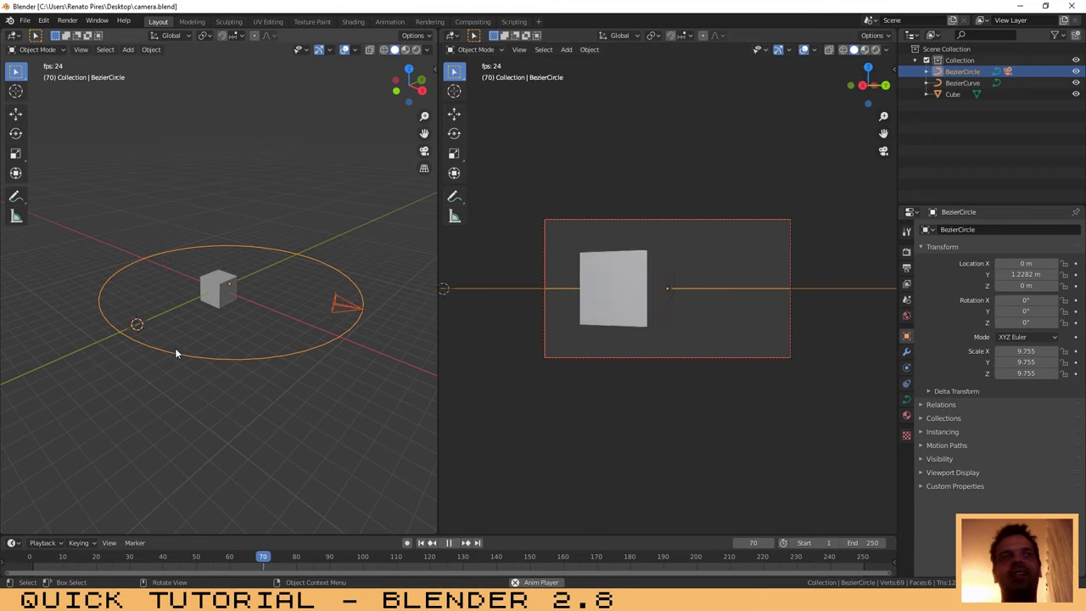
key("space")
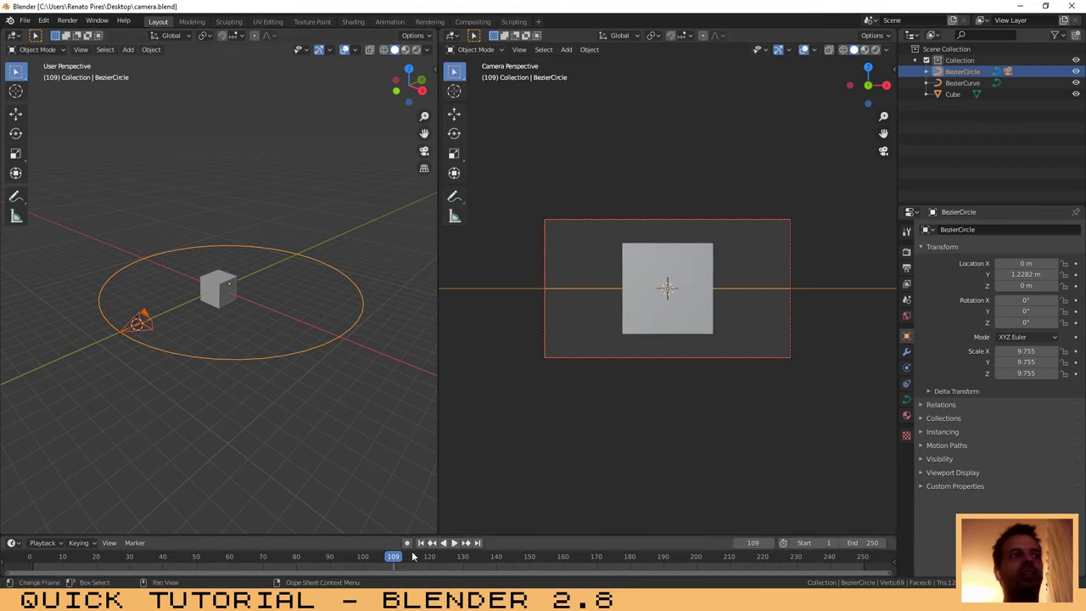
left_click_drag(391, 558, 34, 560)
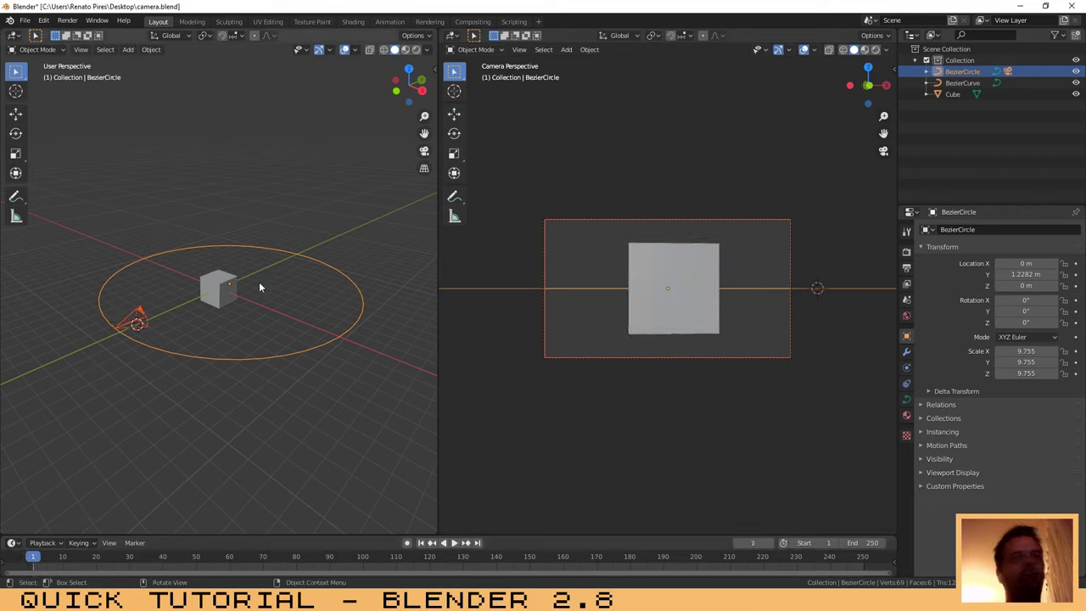
Step: Start a new General file in place of the current camera scene
left_click(25, 21)
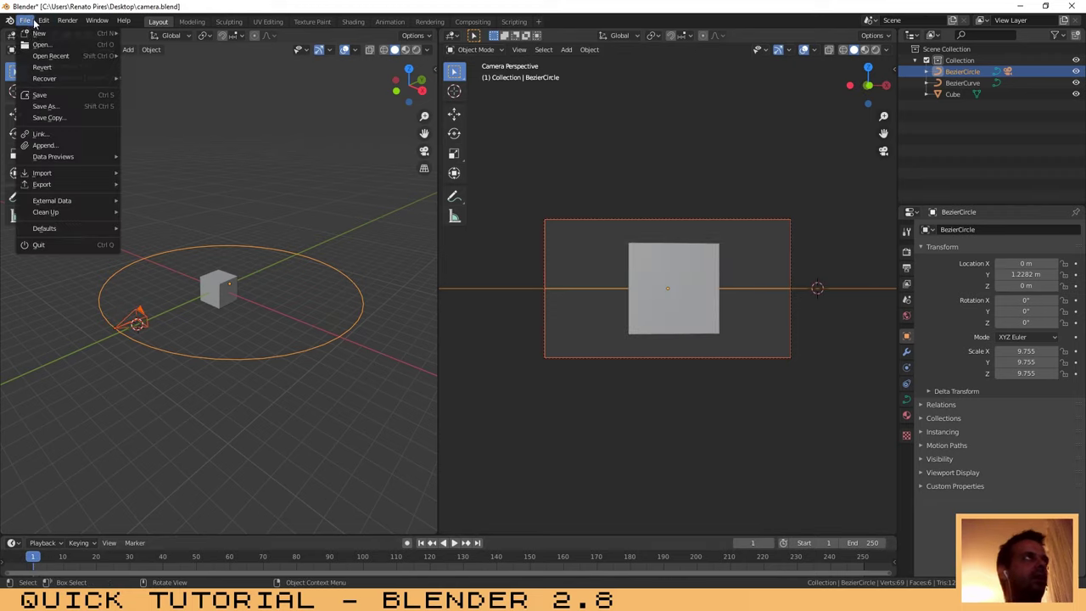
mouse_move(32, 36)
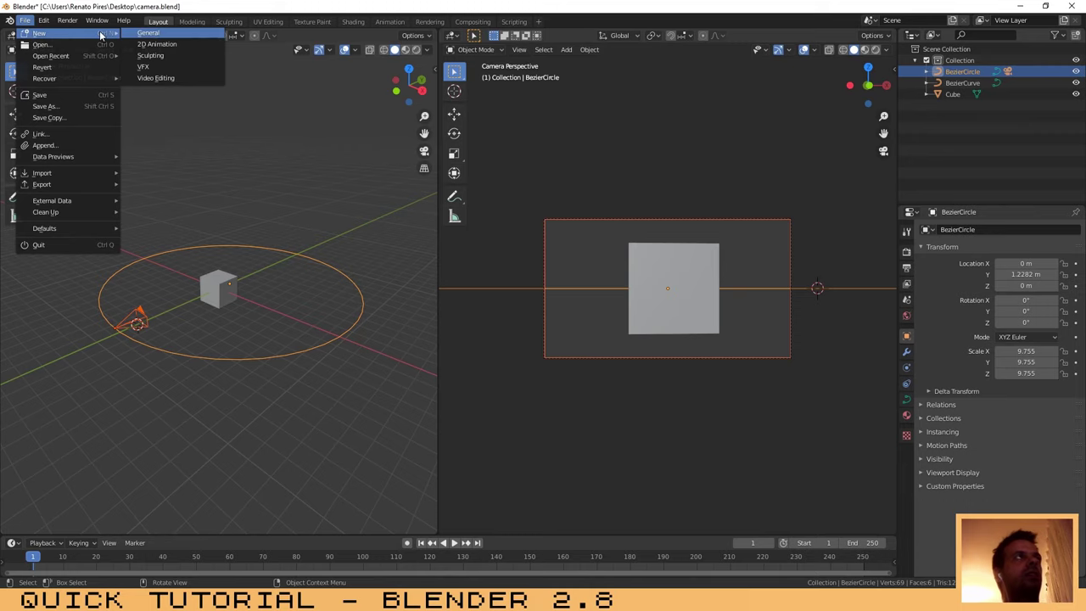
left_click(157, 36)
left_click(570, 322)
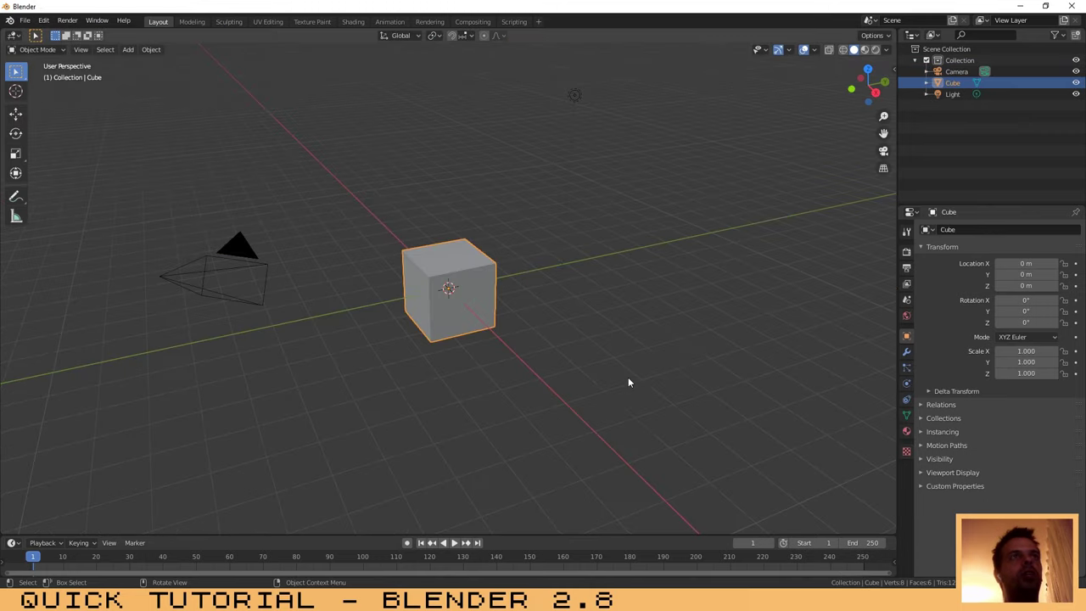
Step: Delete the default light from the scene, leaving the cube and camera
middle_click_drag(332, 278, 341, 283)
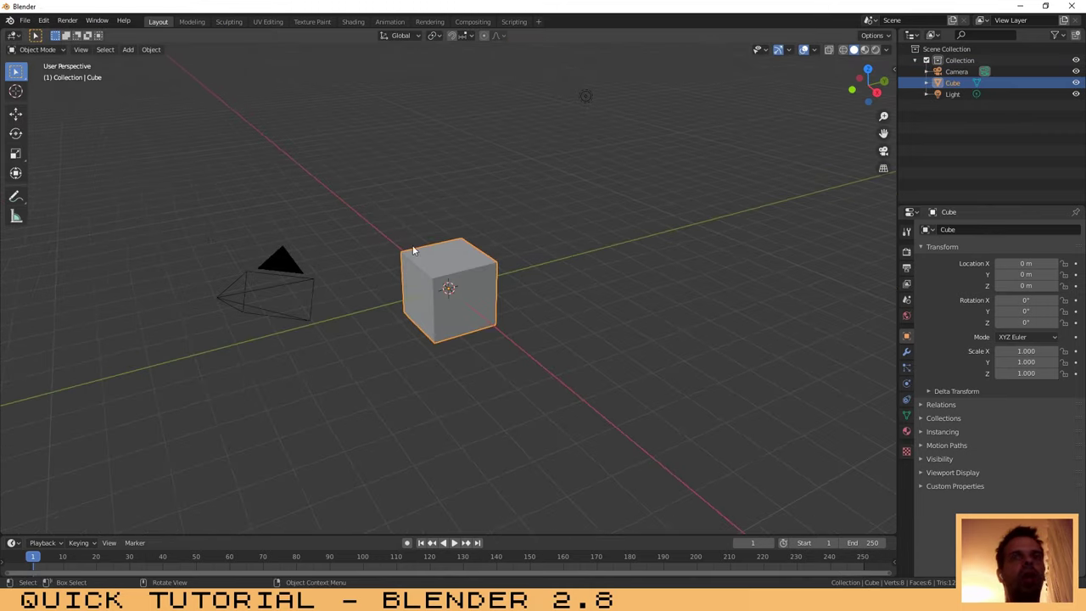
left_click_drag(553, 65, 629, 114)
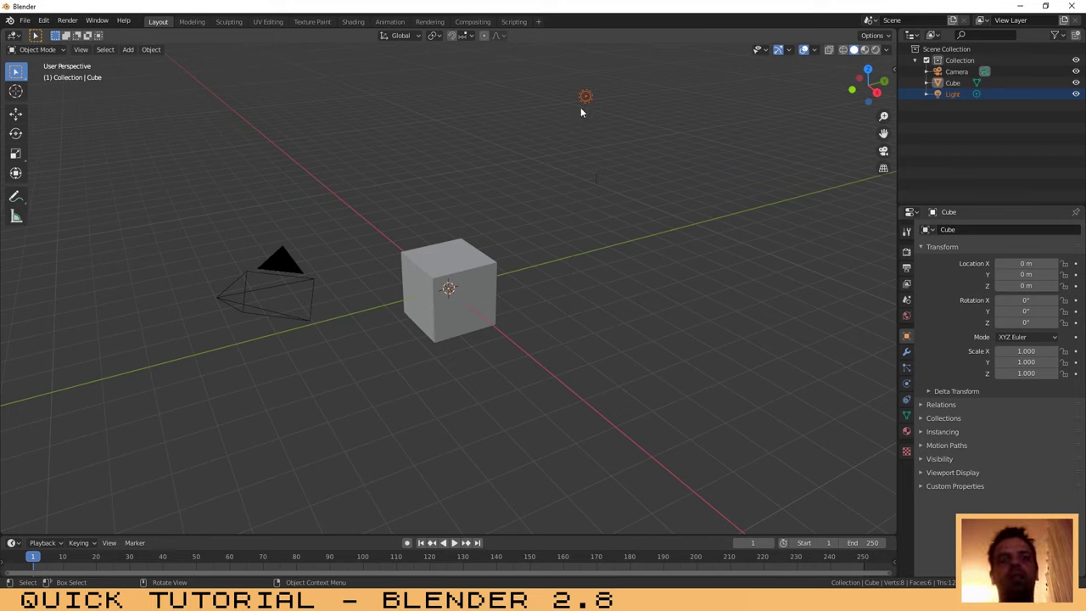
key("Delete")
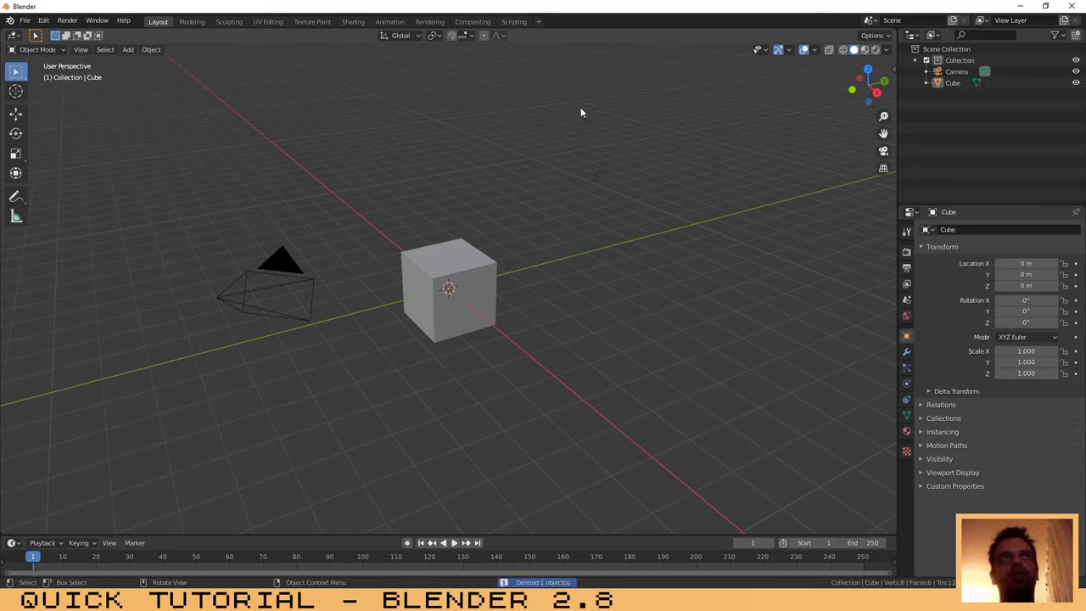
middle_click_drag(517, 331, 570, 294)
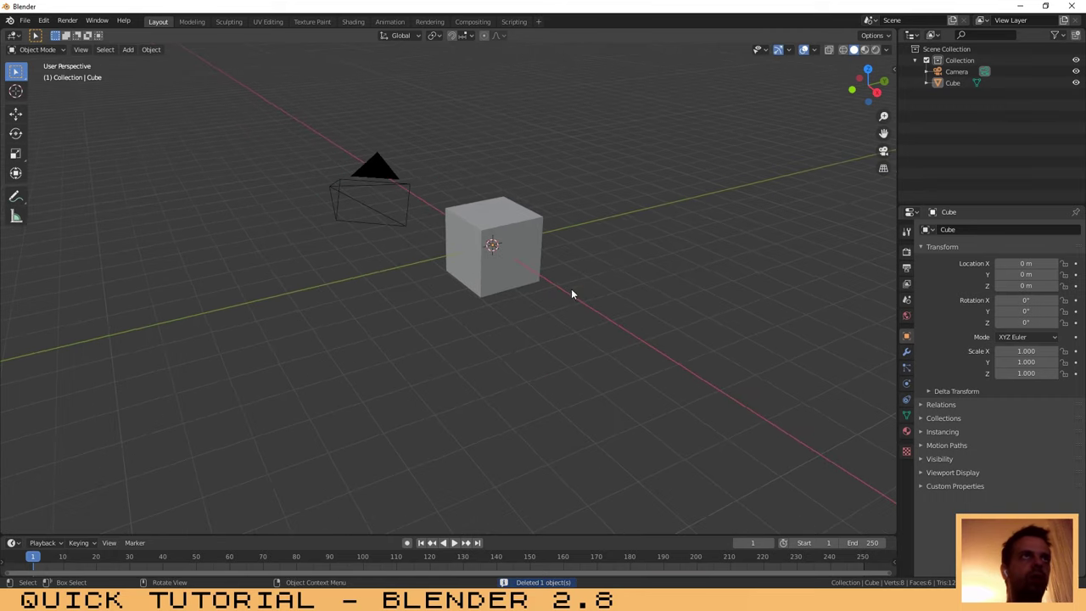
left_click(514, 230)
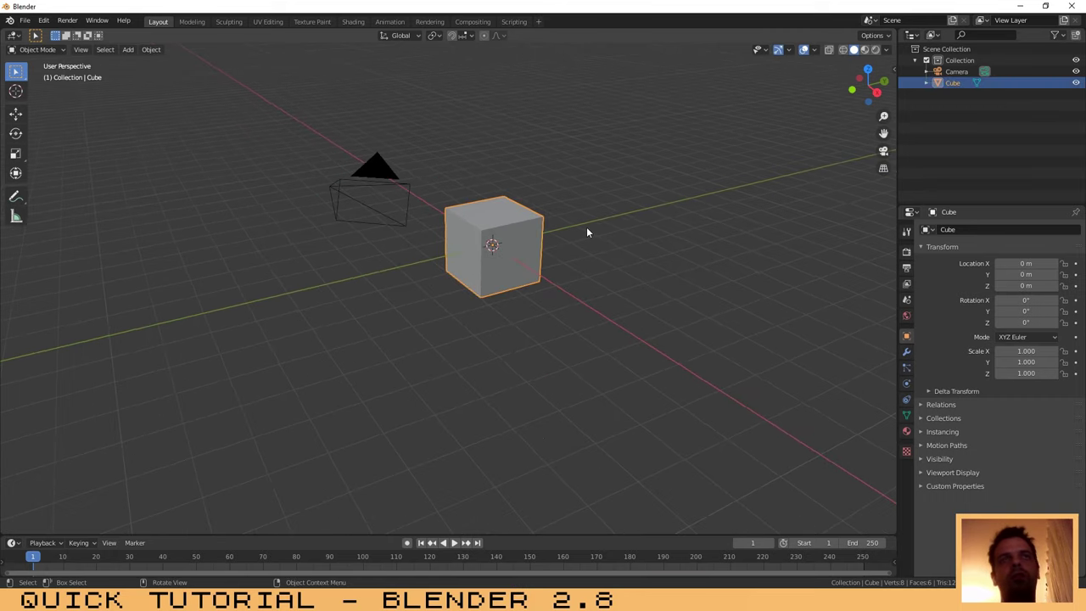
left_click(374, 193)
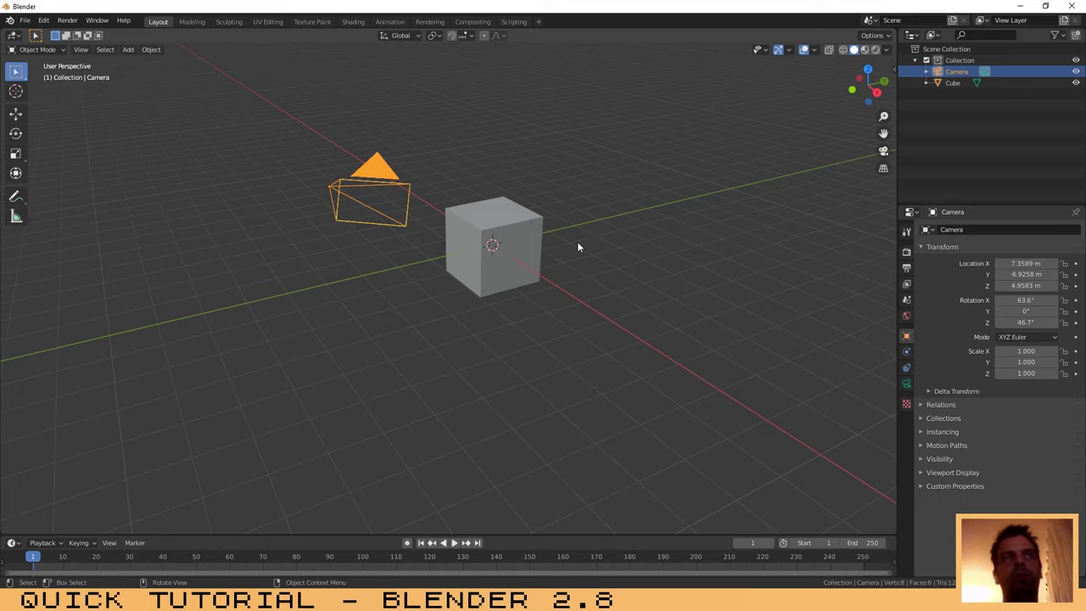
left_click(485, 222)
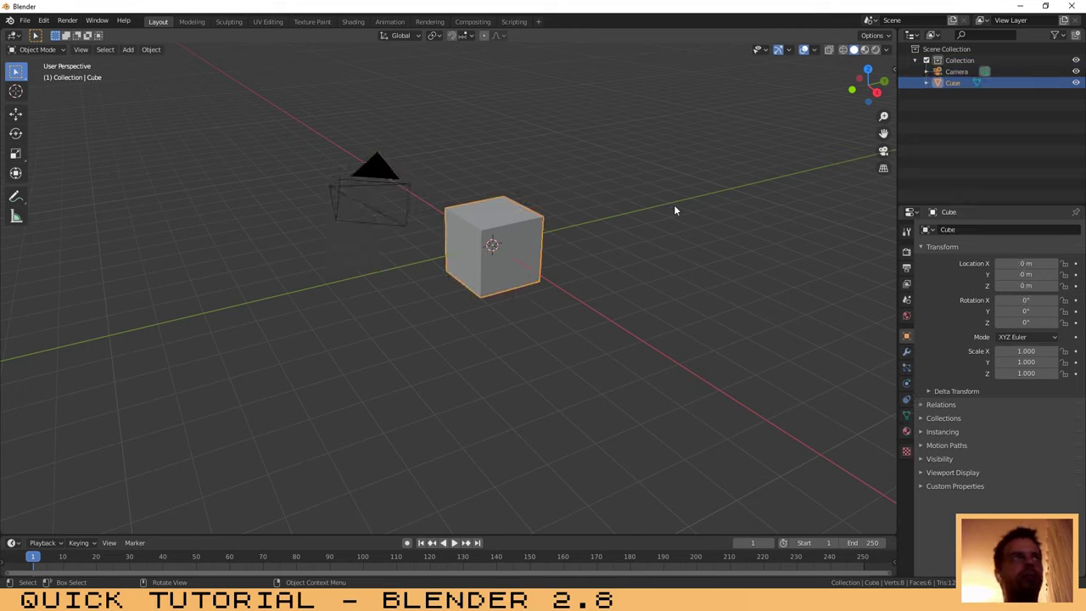
Step: Turn on the Screencast Keys display for the 3D viewport and hide its settings again
left_click(607, 187)
key("n")
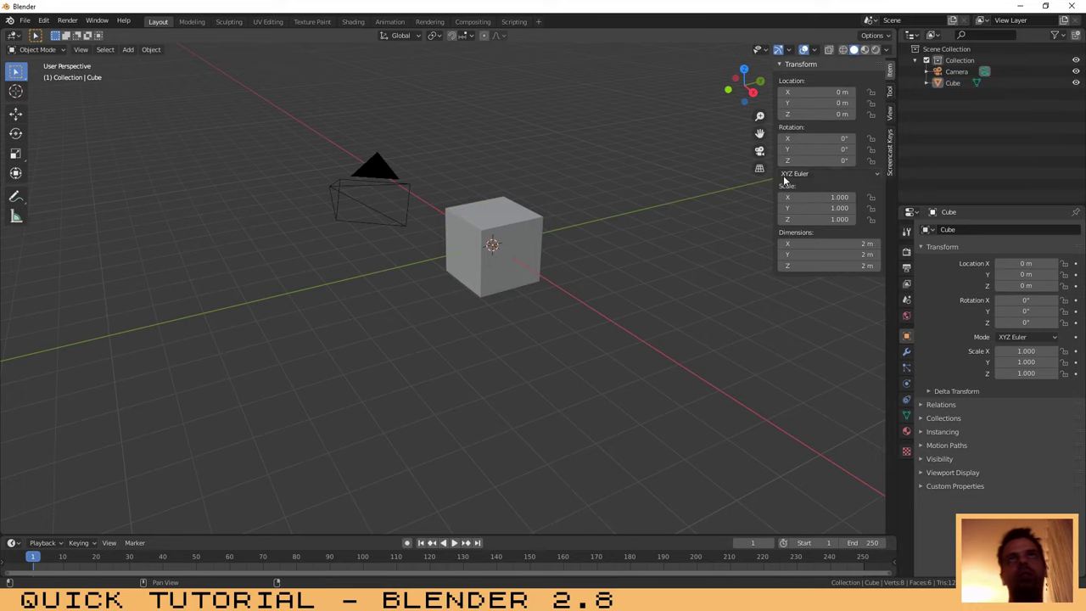
left_click(889, 153)
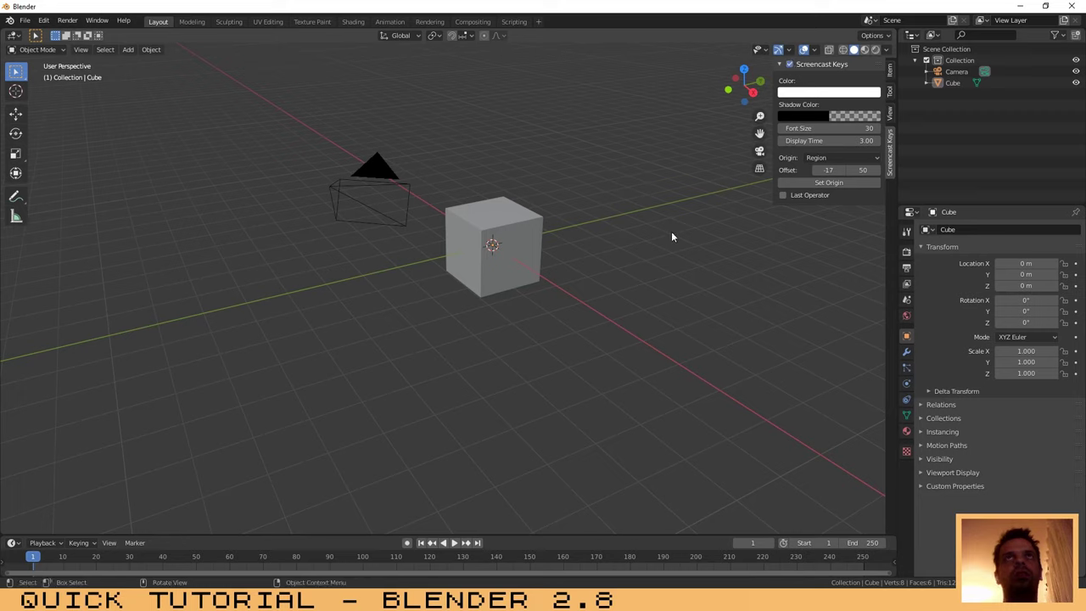
left_click(651, 211)
key("n")
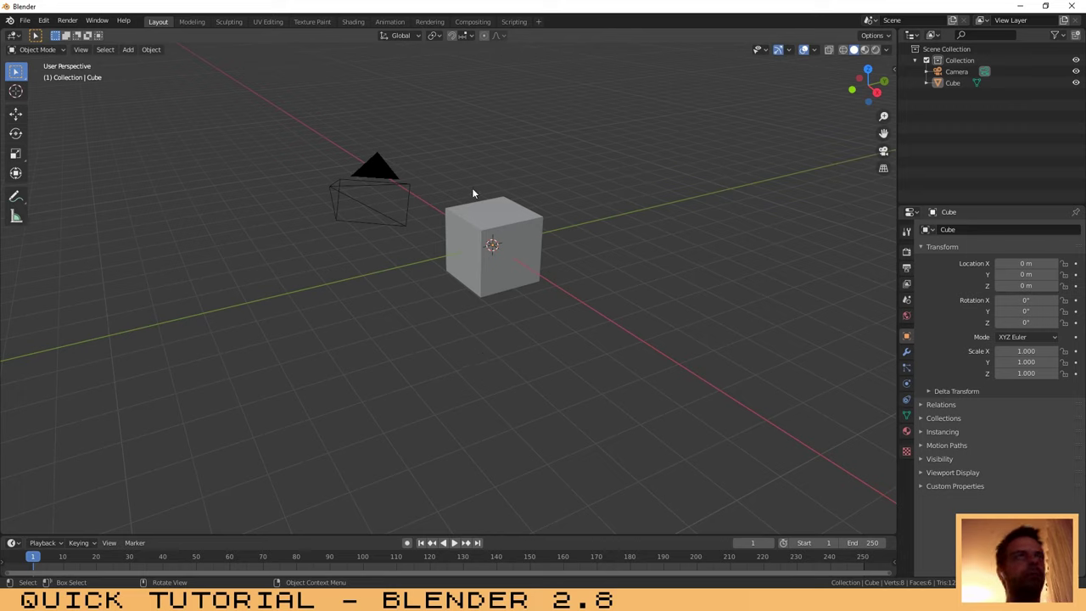
left_click(559, 334)
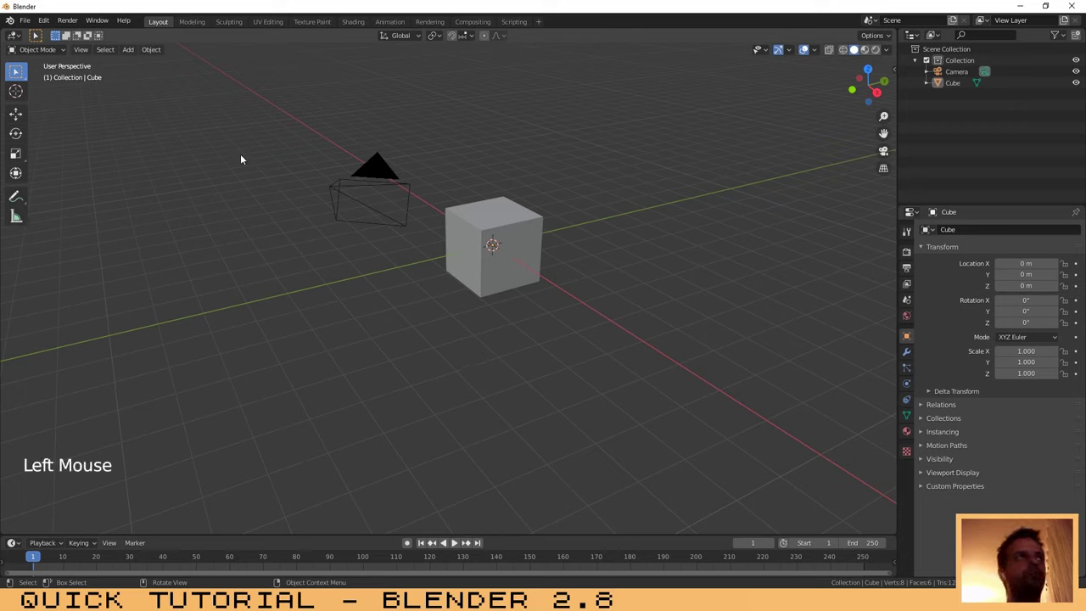
Step: Select the camera and set its X rotation to 90°
left_click(418, 199)
left_click(373, 184)
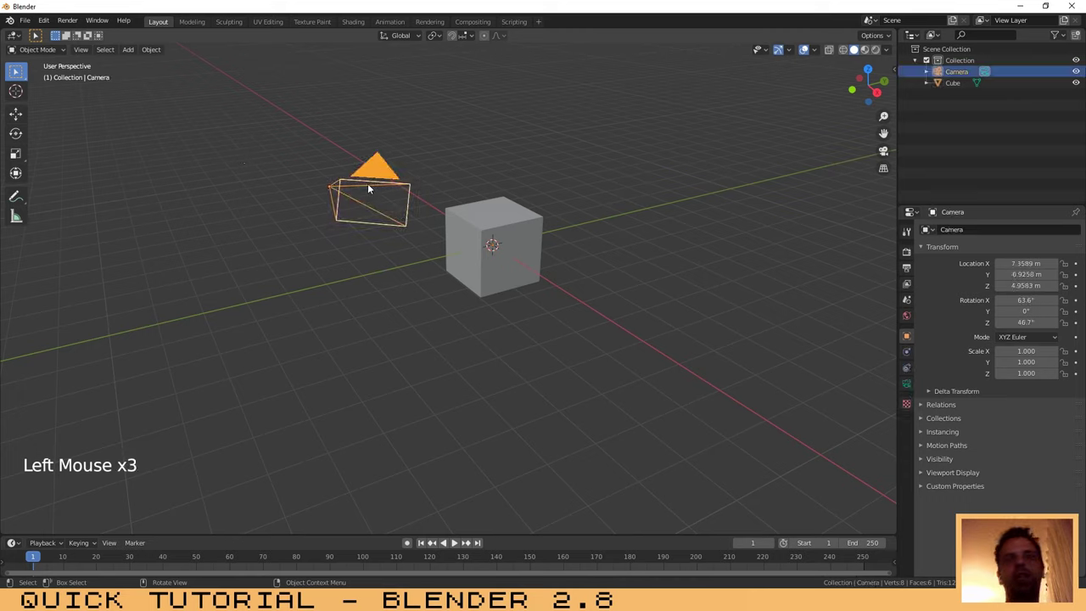
key("n")
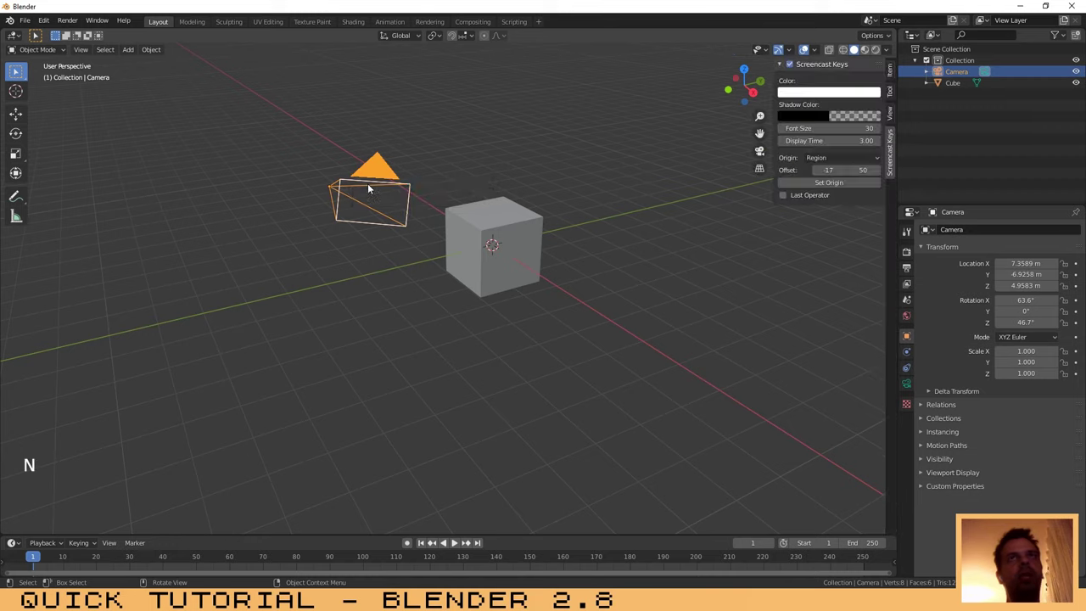
left_click(889, 70)
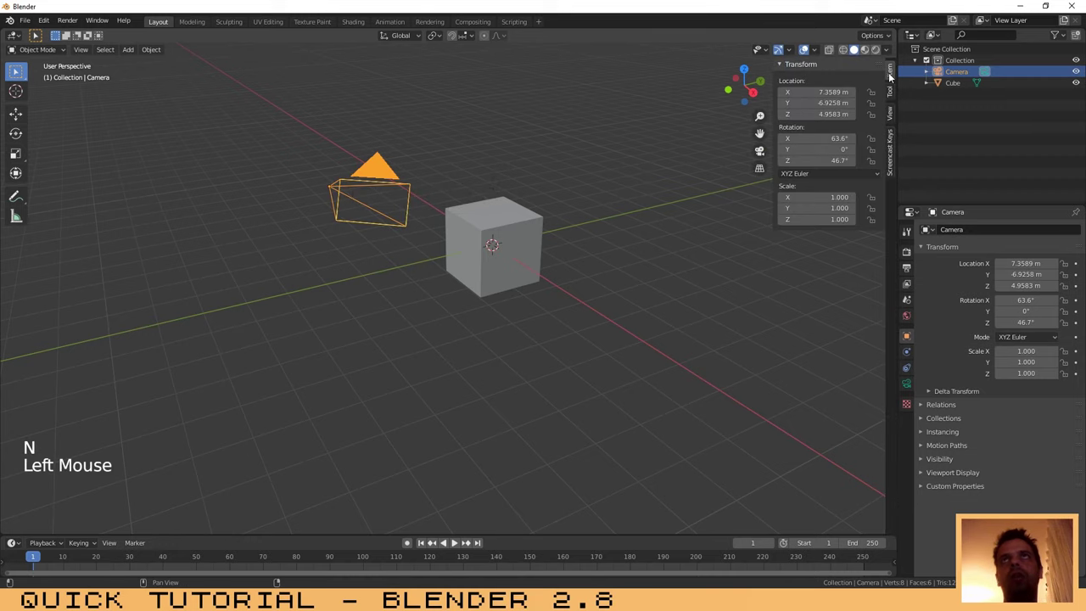
double_click(816, 138)
type("9")
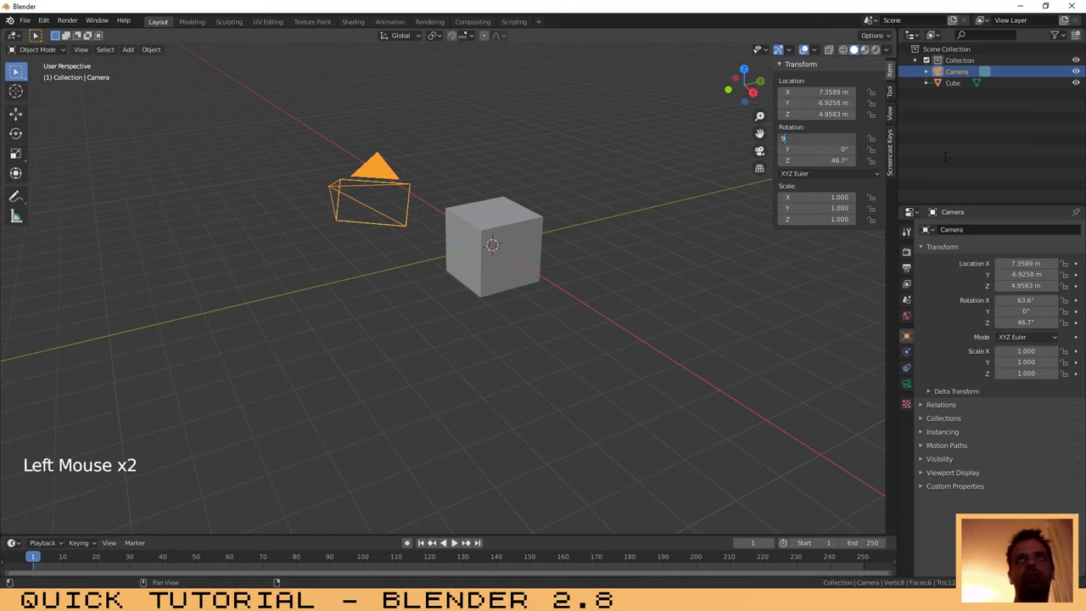
type("0")
key("Return")
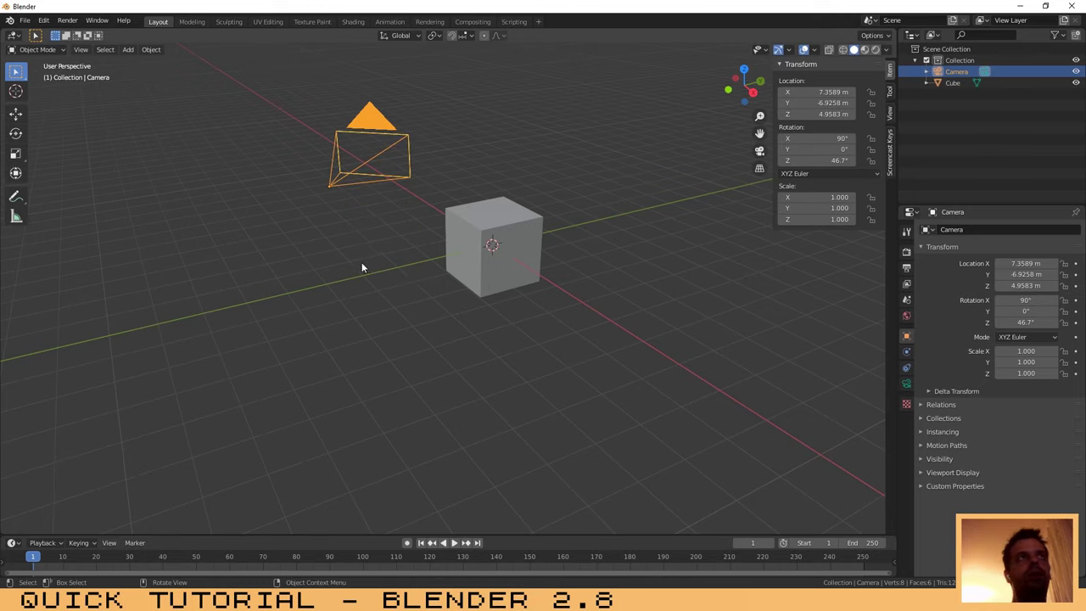
Step: Add a Bezier circle at the world origin around the cube and scale it uniformly to about 6.889
middle_click_drag(361, 266, 338, 244)
key("KP_1")
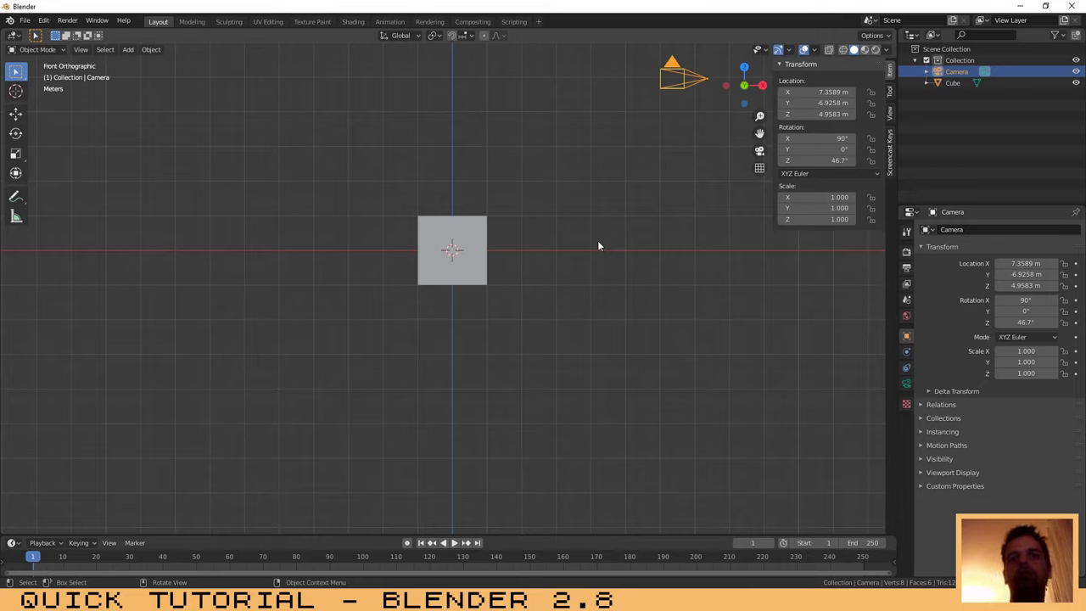
middle_click_drag(643, 200, 516, 260)
scroll(517, 258, "down", 2)
middle_click_drag(390, 243, 415, 242)
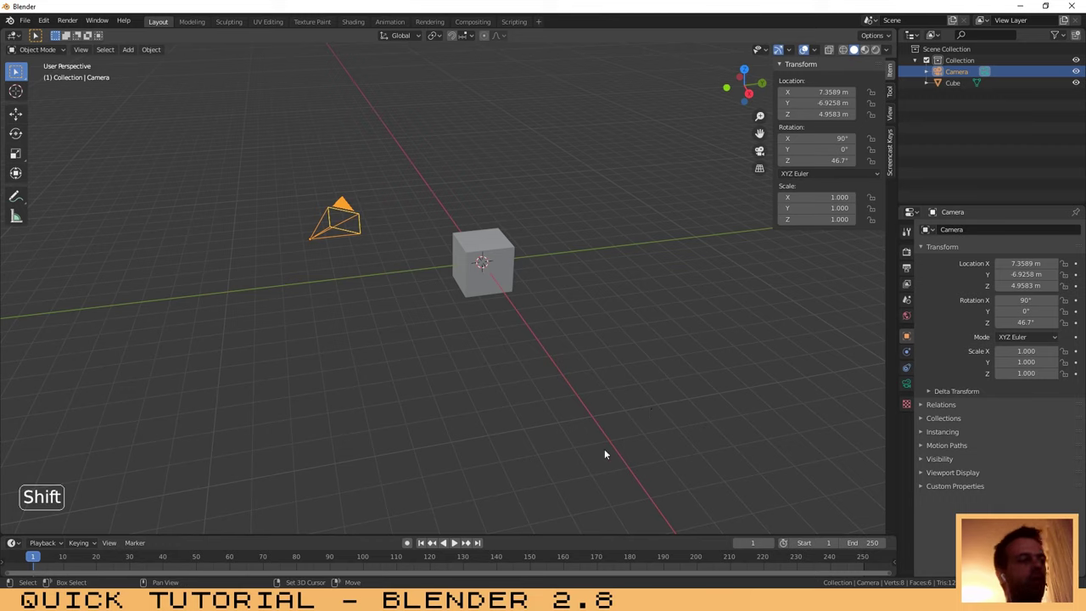
key("shift+a")
mouse_move(572, 371)
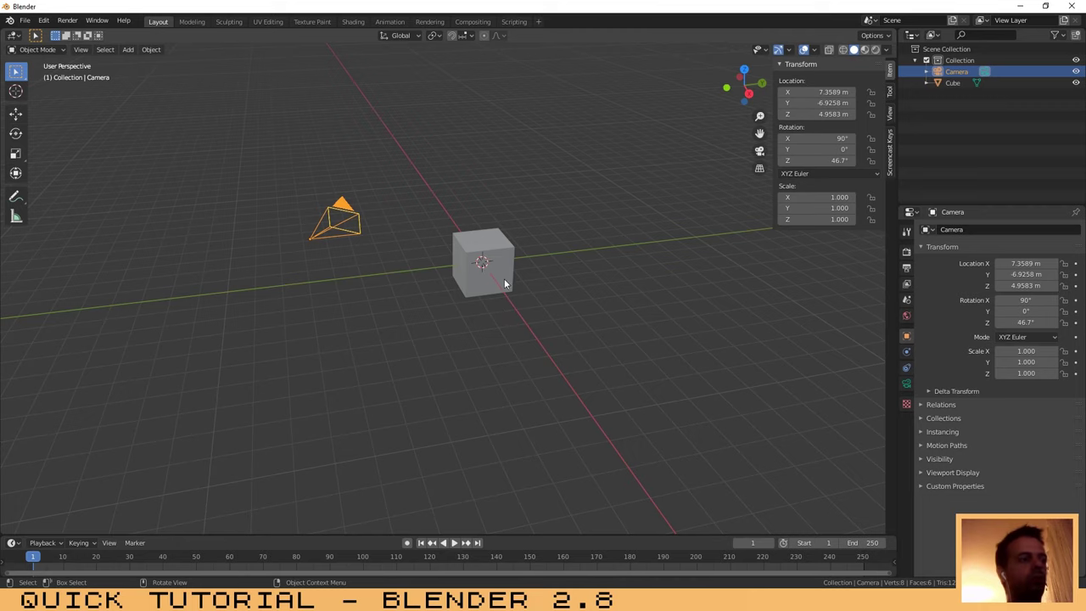
key("shift+a")
mouse_move(471, 308)
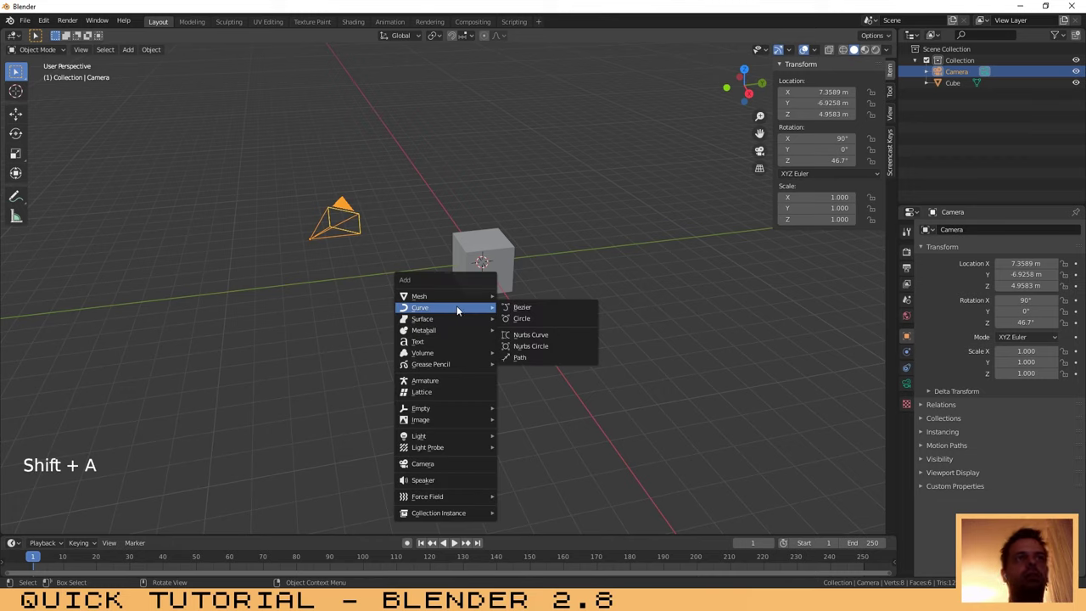
left_click(528, 319)
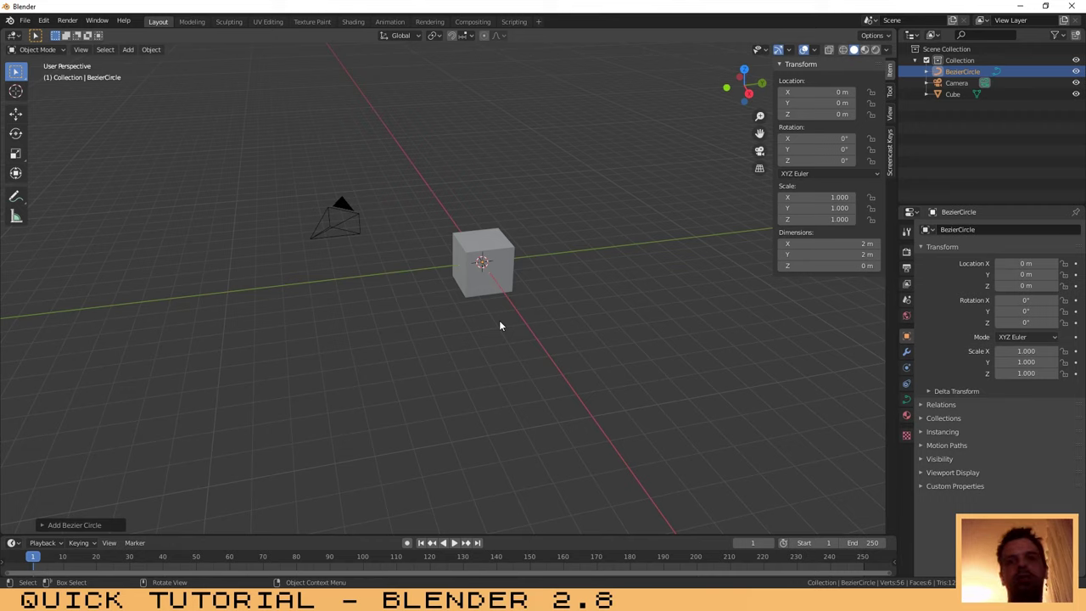
key("s")
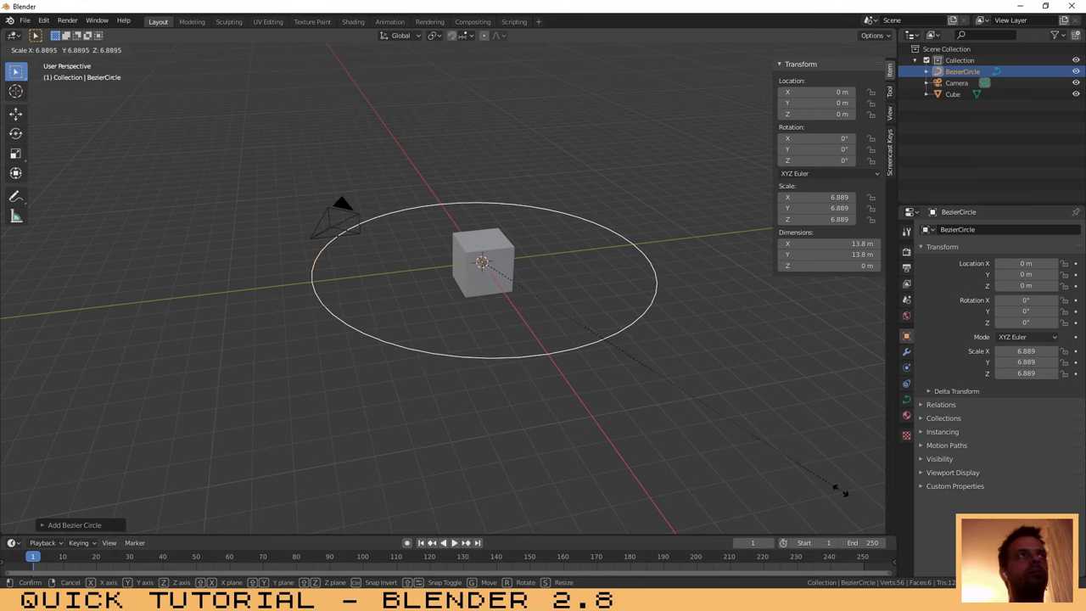
left_click(840, 492)
Step: In Edit Mode, select the circle's control point on the negative Y axis and snap the 3D cursor to it
middle_click_drag(636, 431, 676, 433)
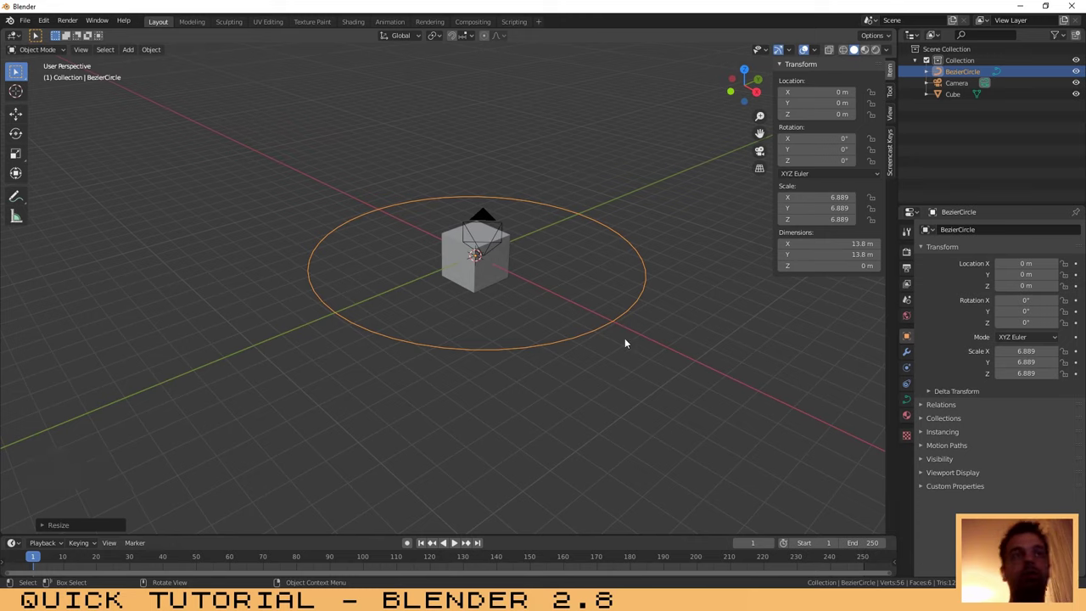
left_click(590, 335)
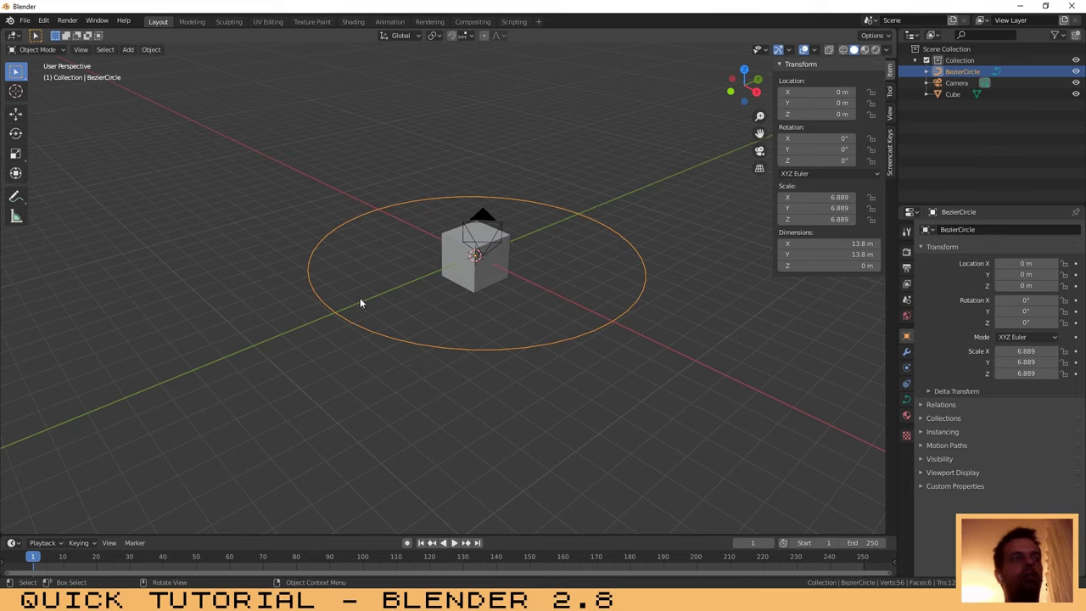
key("Tab")
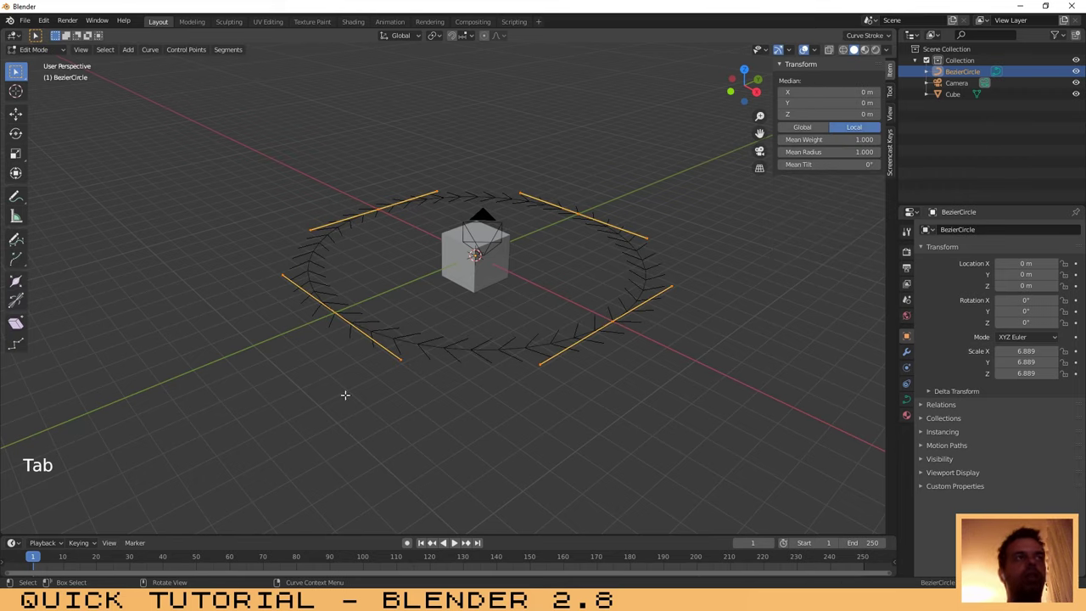
left_click_drag(308, 299, 359, 332)
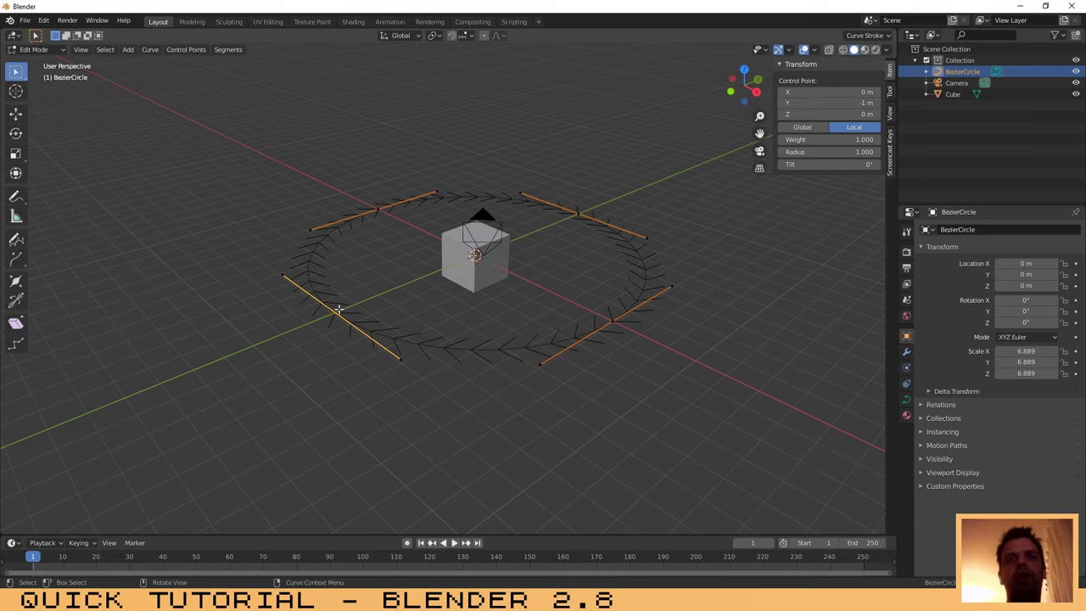
key("shift")
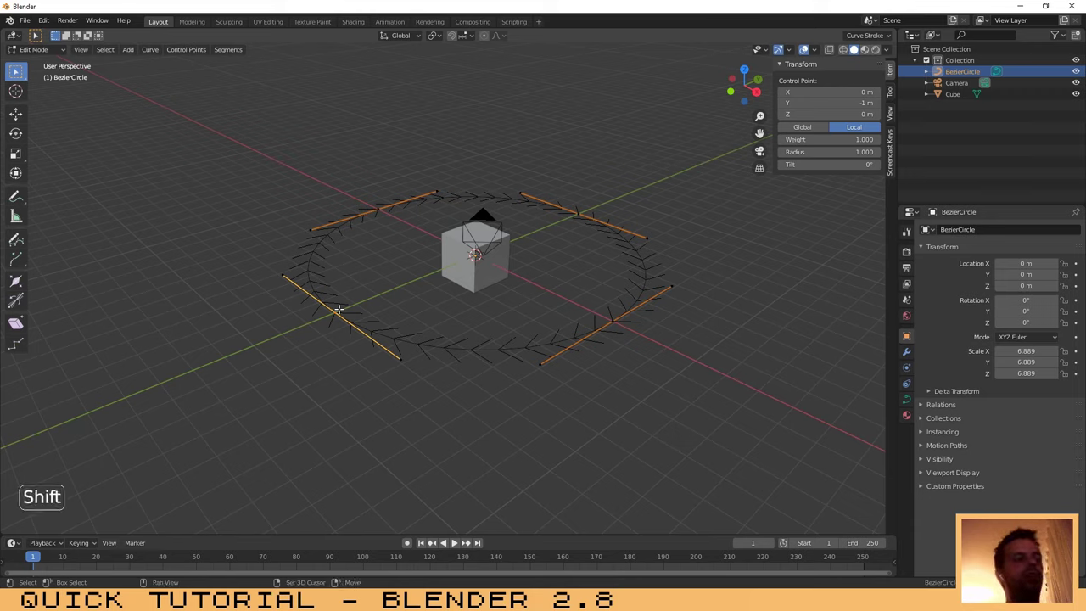
key("shift+s")
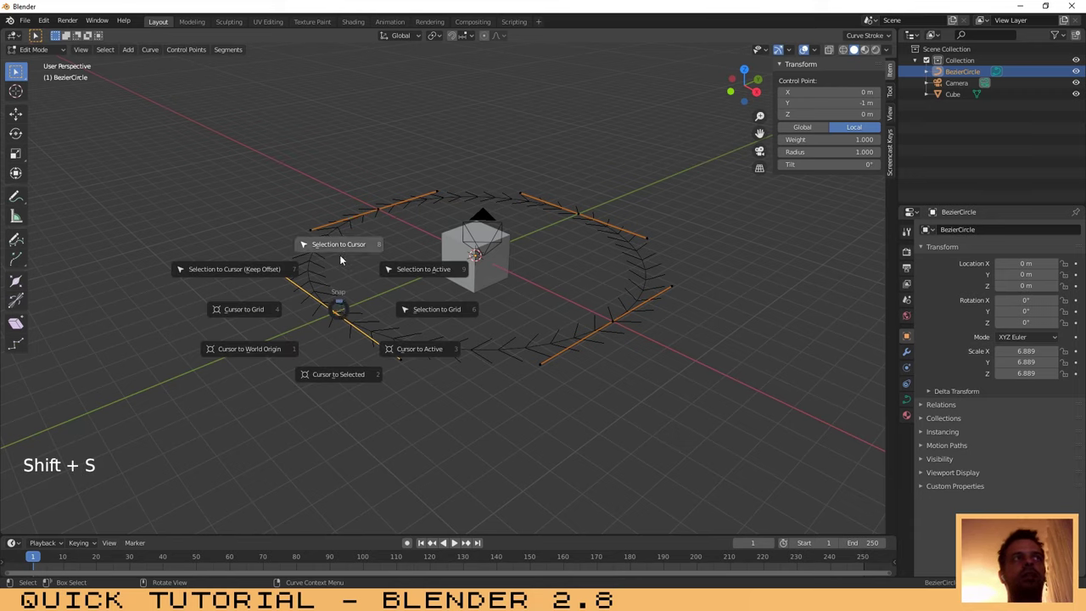
left_click(336, 378)
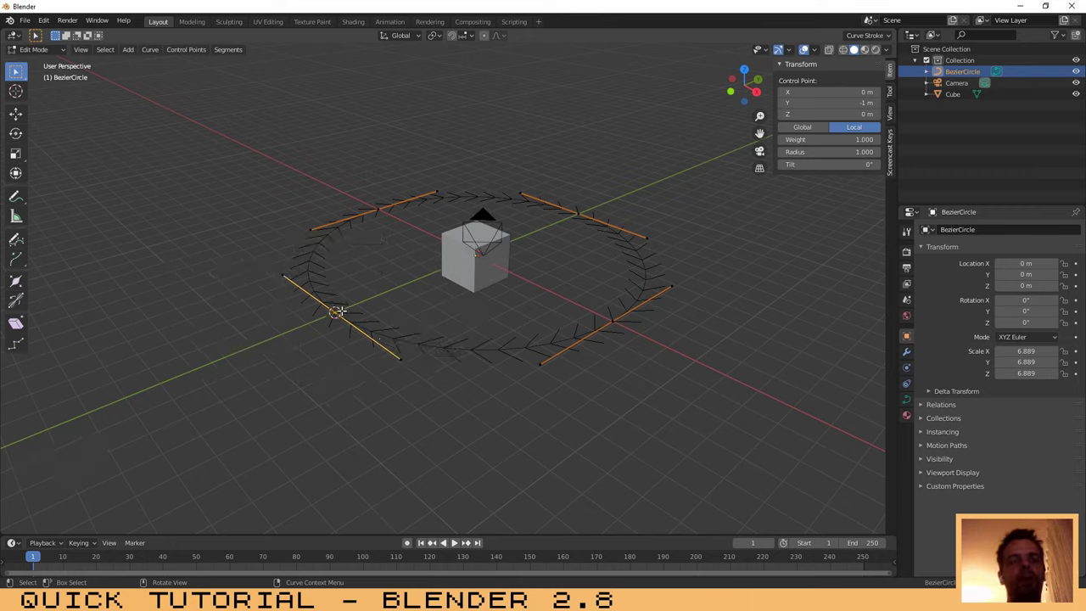
Step: Return to Object Mode, select the camera and snap it to the 3D cursor on the circle
key("Tab")
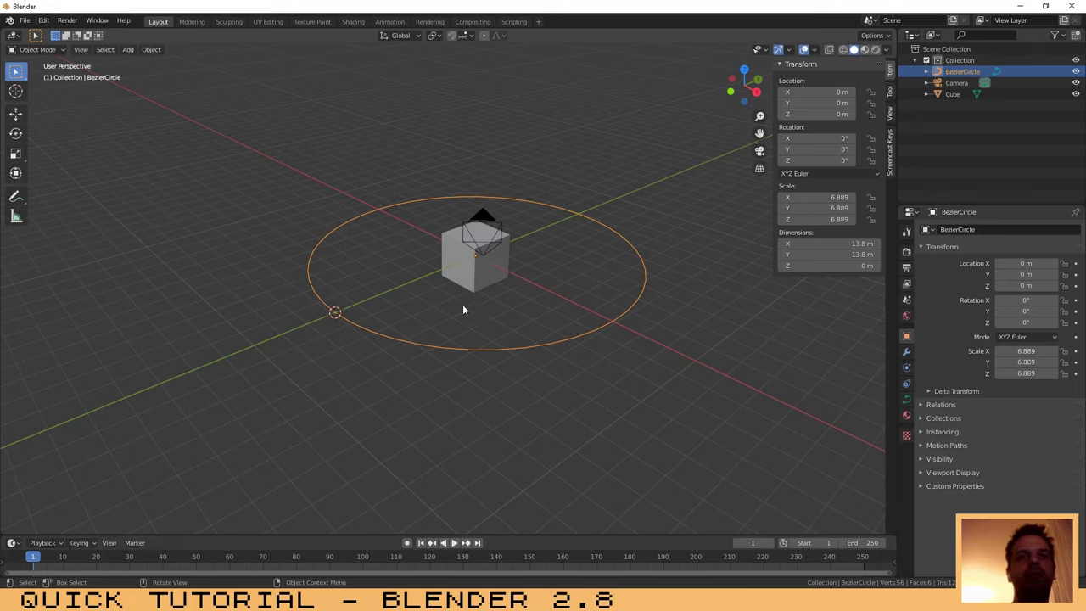
left_click(499, 231)
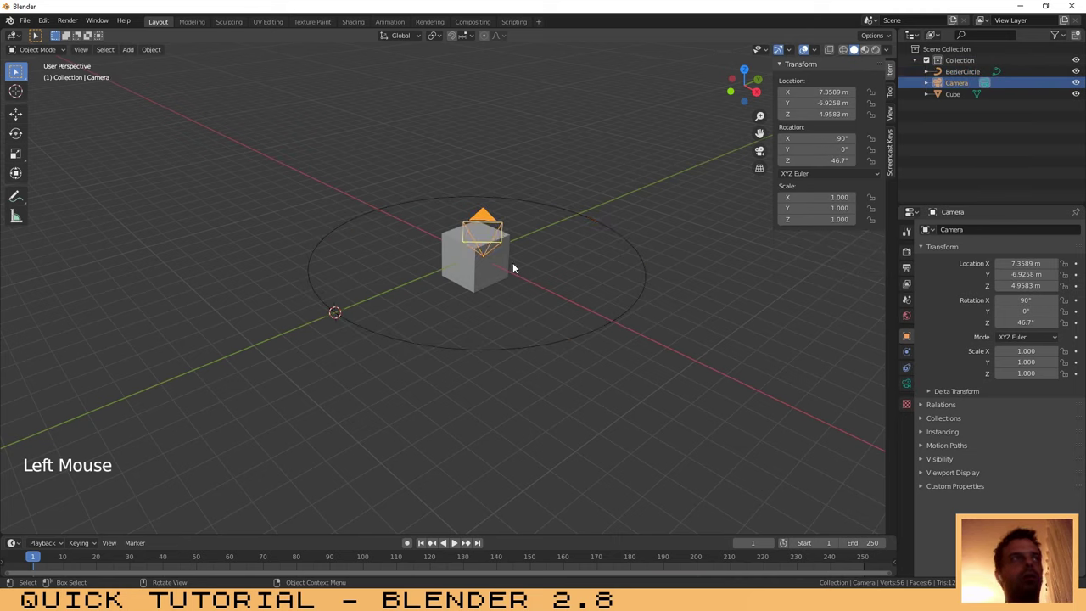
key("shift+s")
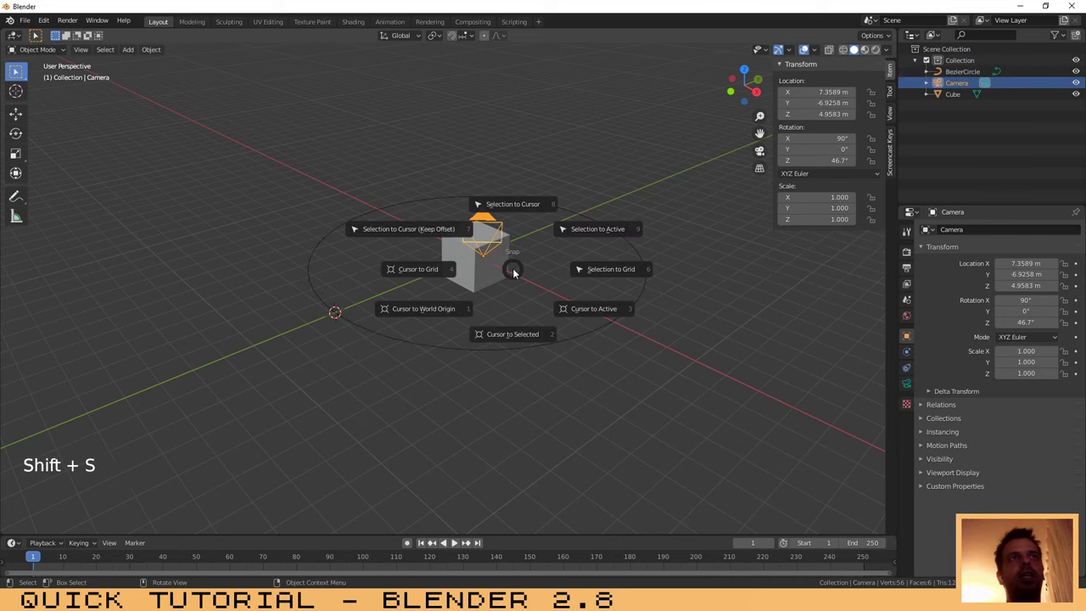
left_click(510, 205)
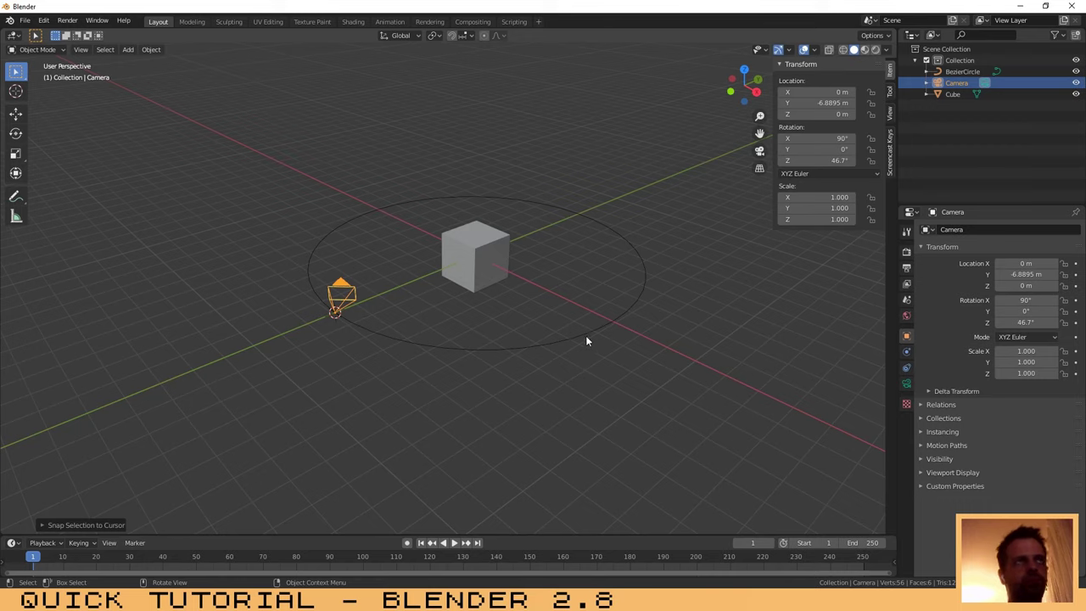
Step: Try a Z rotation of 90° on the camera
middle_click_drag(585, 340, 350, 310)
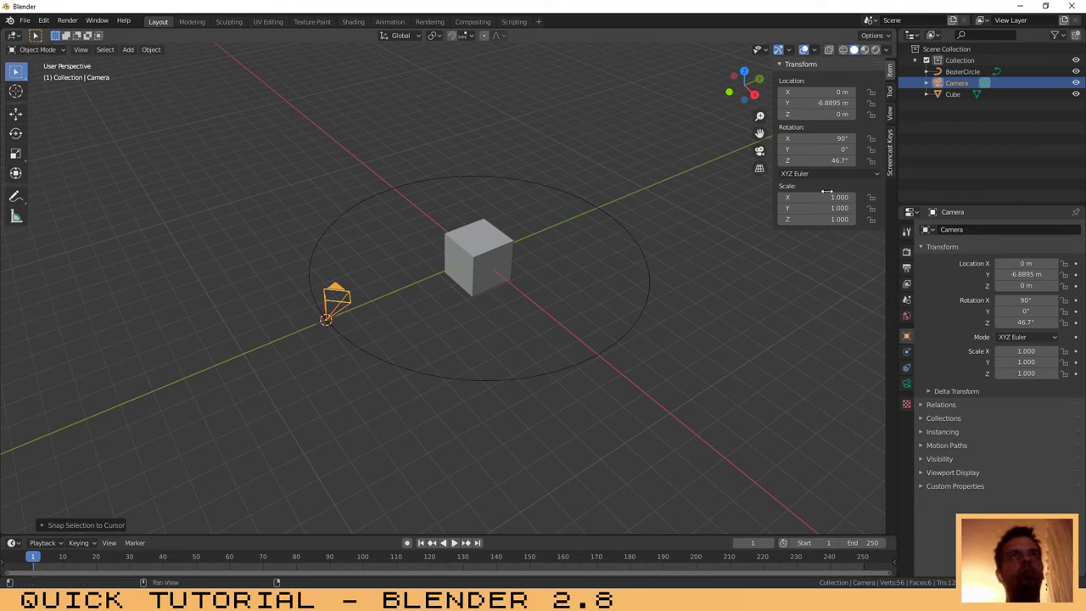
left_click(824, 160)
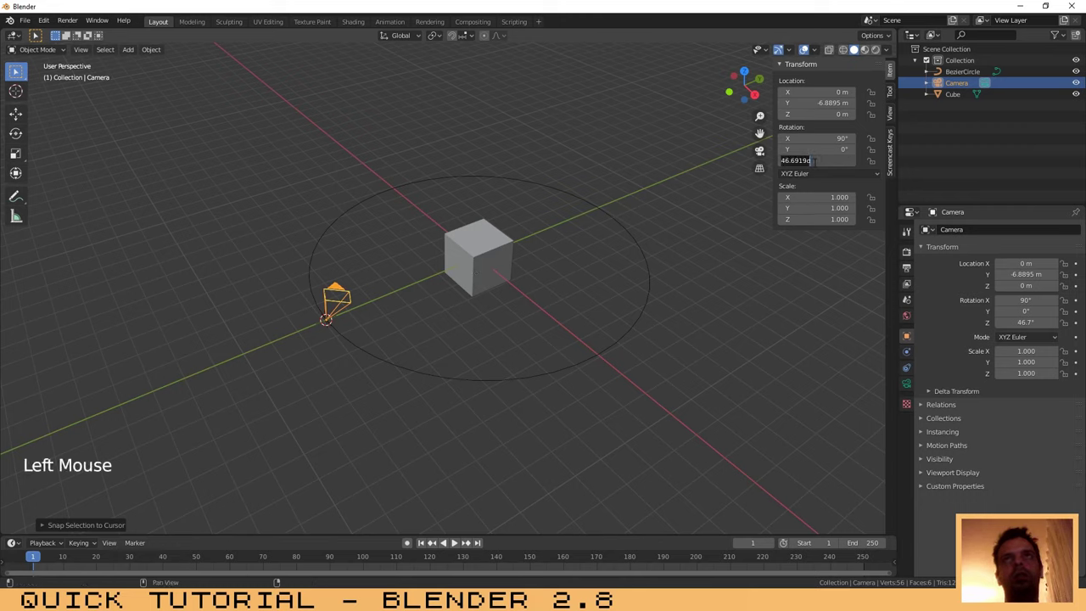
type("90")
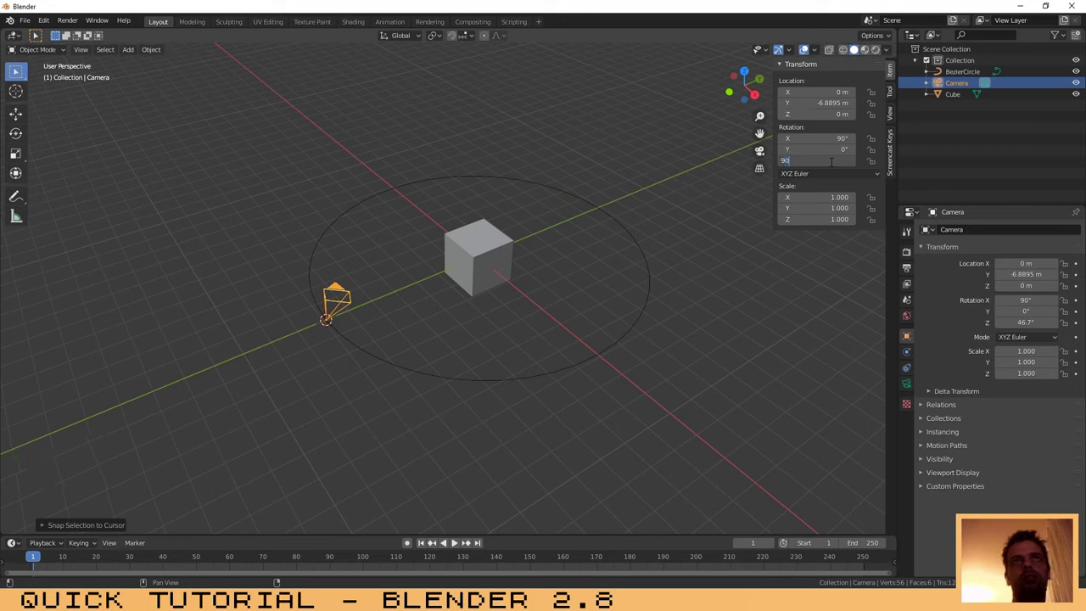
key("Return")
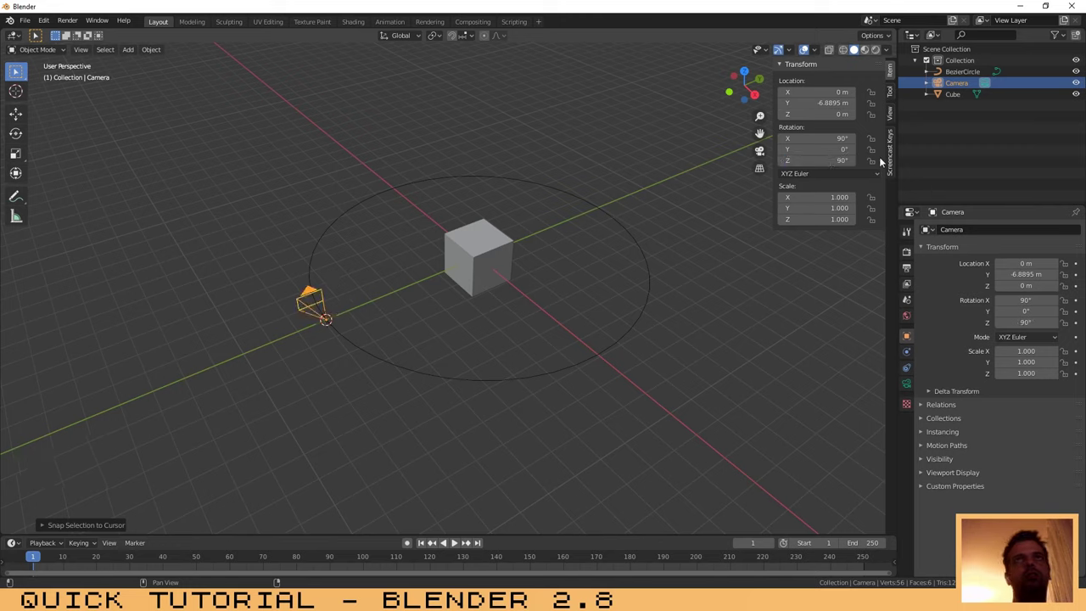
Step: Set the camera's Z rotation to 0°
left_click(835, 161)
type("0")
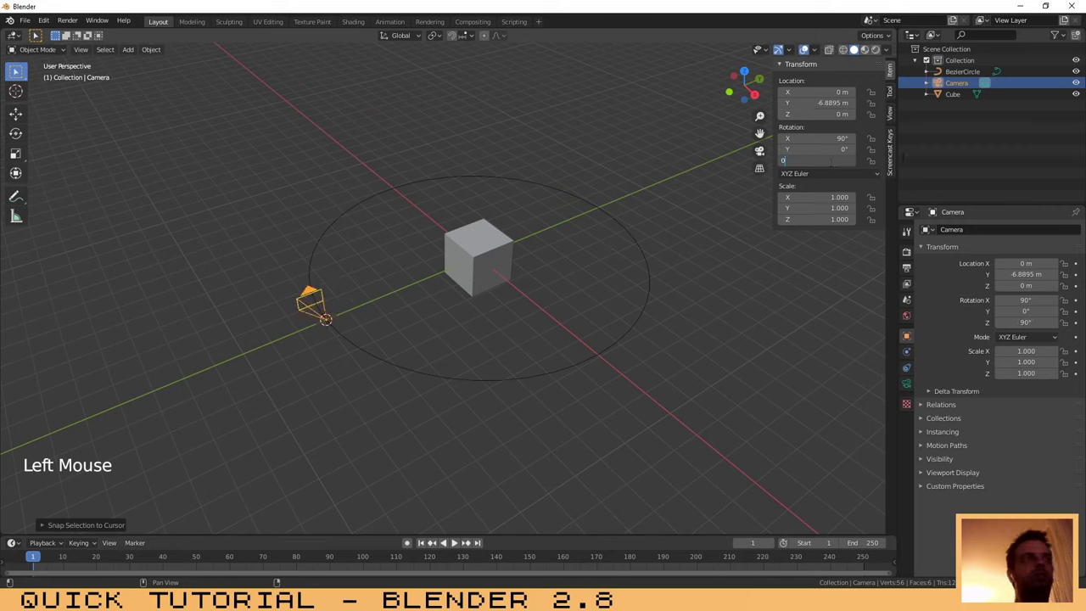
key("Return")
Step: Split the 3D viewport into two side-by-side areas and show the camera view in one of them
middle_click_drag(306, 367, 361, 334)
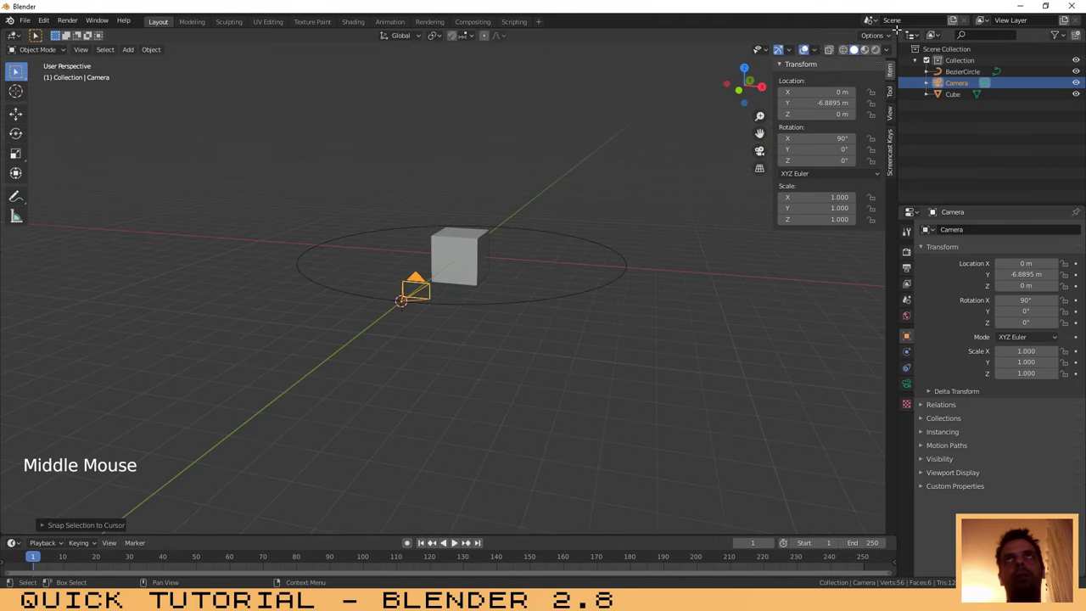
left_click_drag(897, 27, 493, 102)
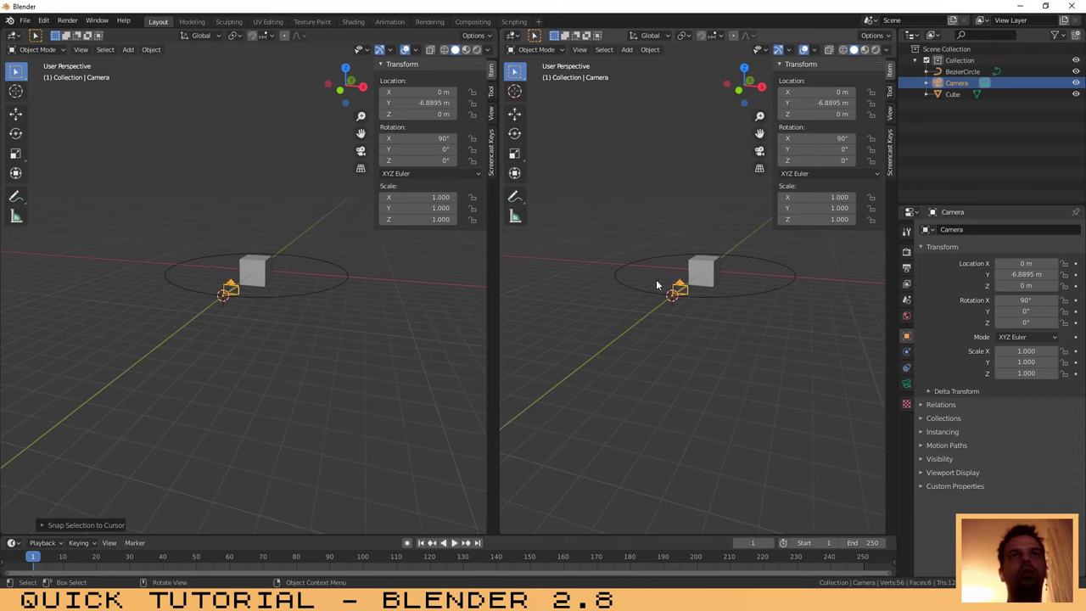
key("KP_0")
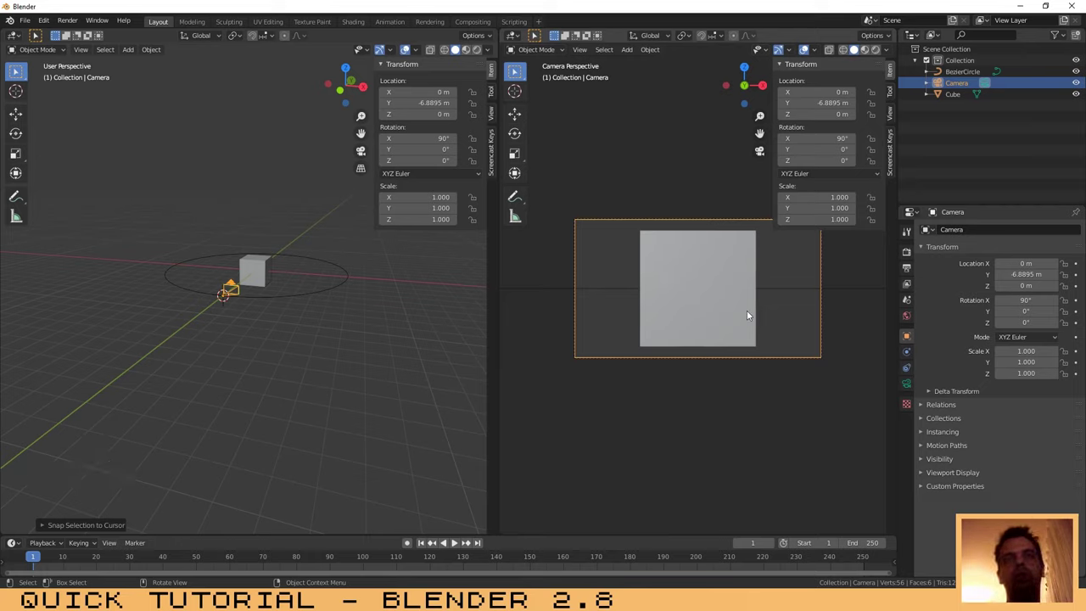
Step: Select the camera and the Bezier circle together and scale both up uniformly by about 1.704
middle_click_drag(291, 311, 253, 342)
scroll(204, 301, "up", 2)
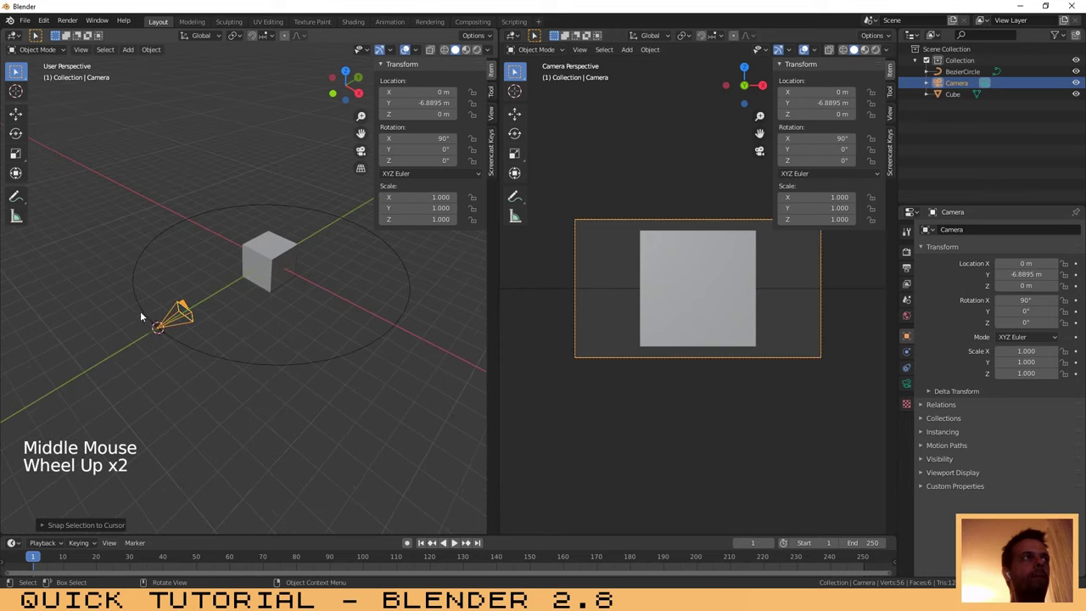
left_click_drag(117, 292, 188, 352)
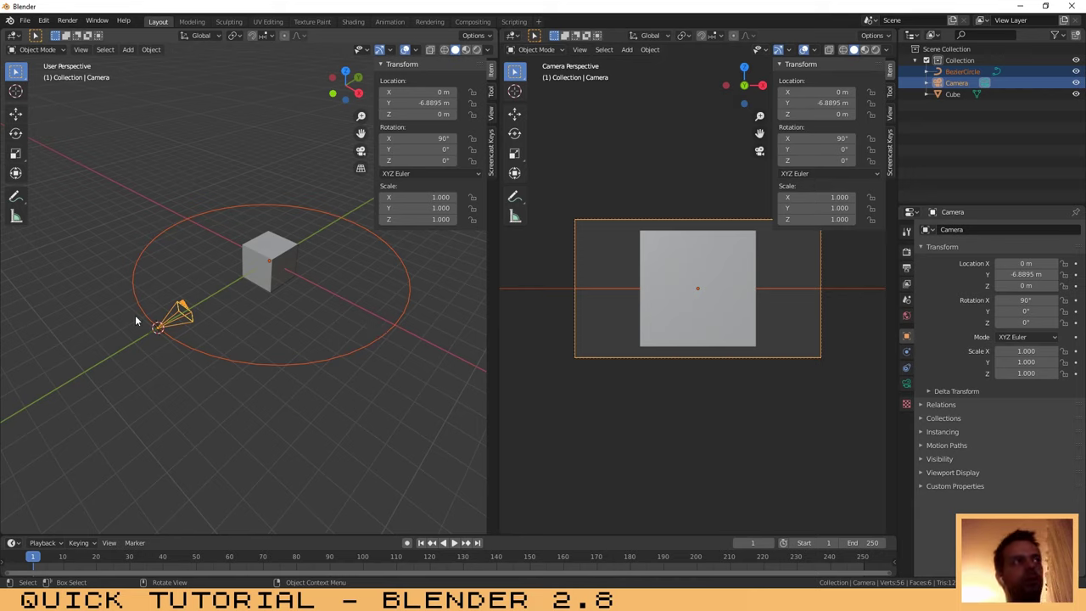
key("s")
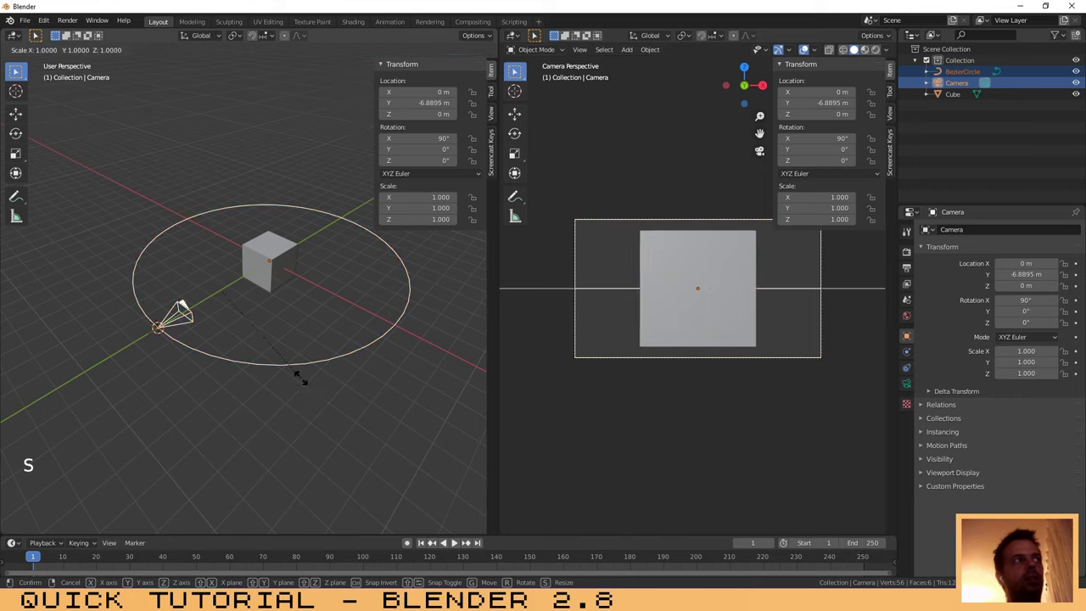
left_click(359, 439)
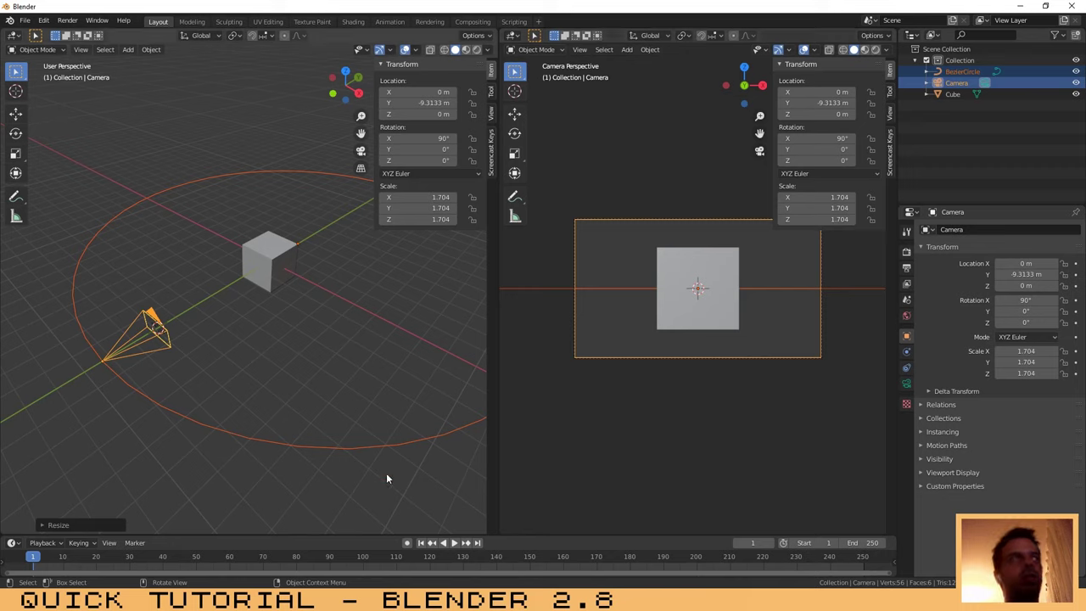
Step: Try scaling the camera and circle down together and moving them along Z, and undo the scaling
key("s")
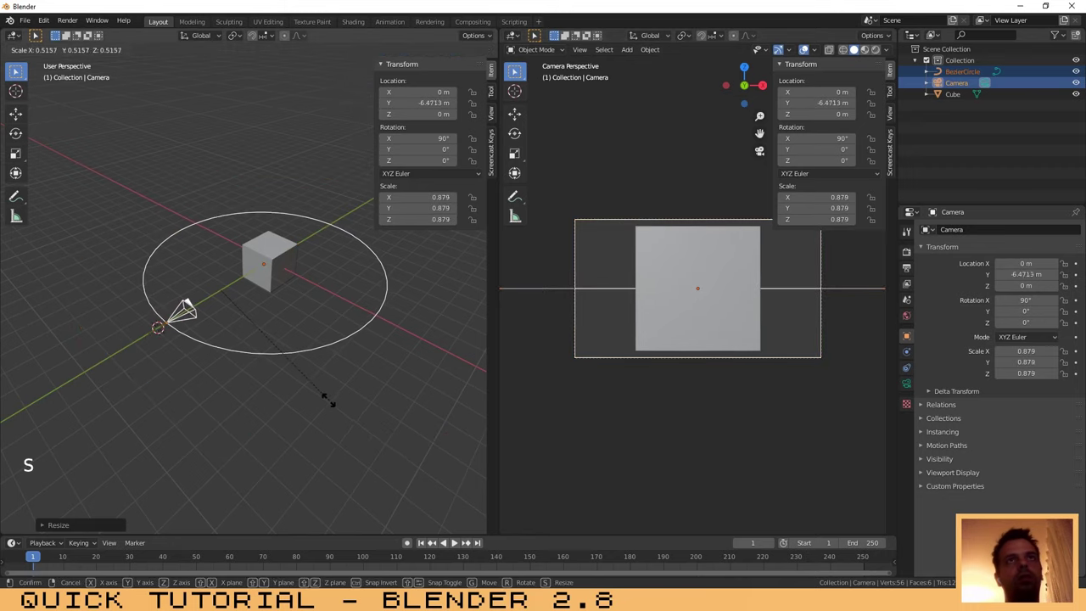
left_click(324, 400)
key("g")
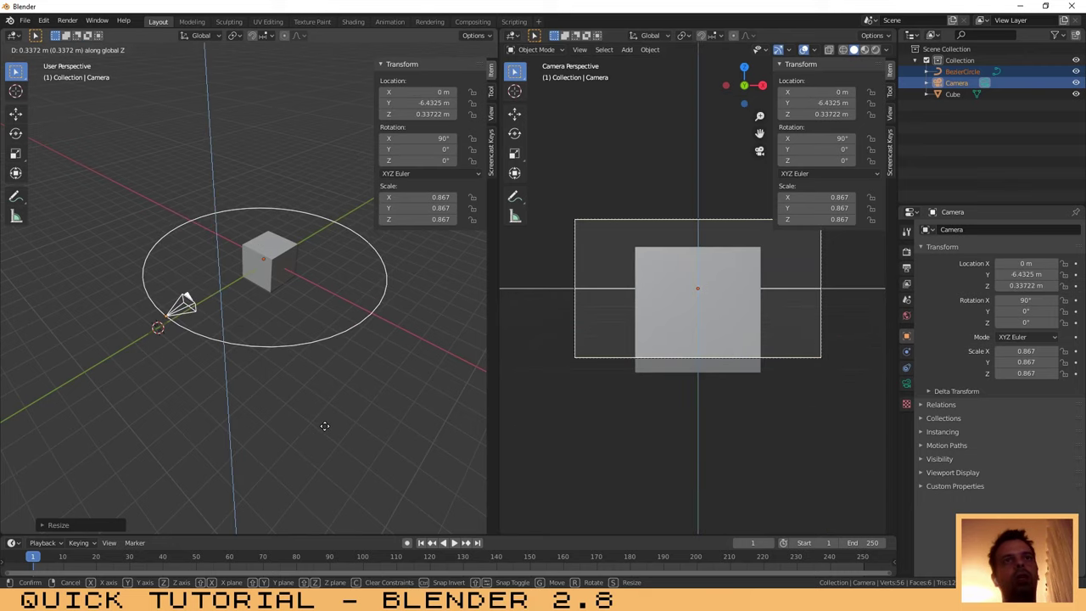
right_click(322, 431)
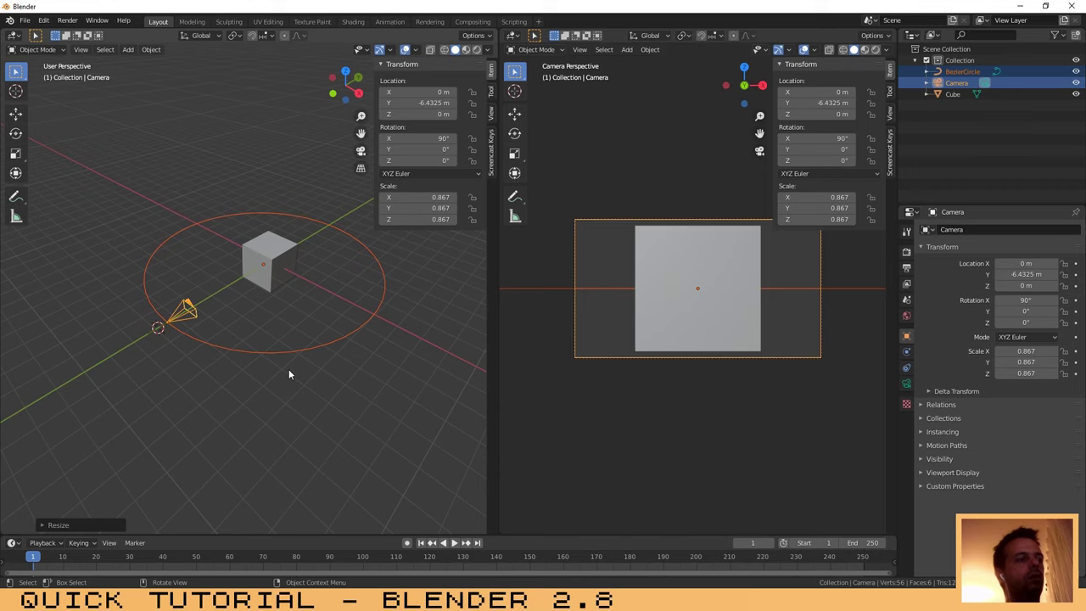
key("ctrl+z")
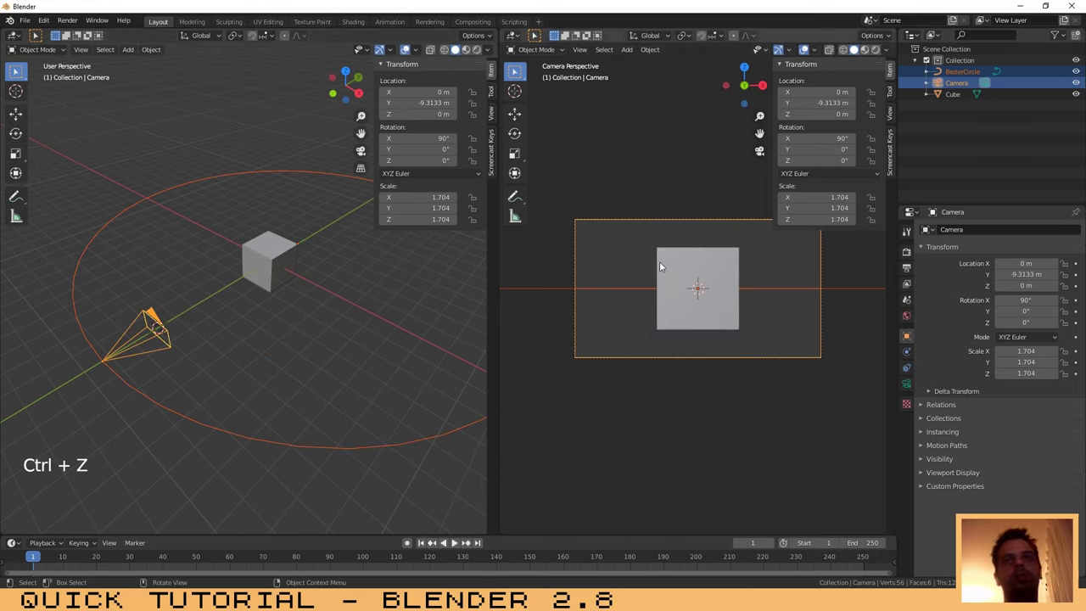
Step: Select the camera first and the Bezier circle last, and parent the camera to the circle with Follow Path
left_click(213, 308)
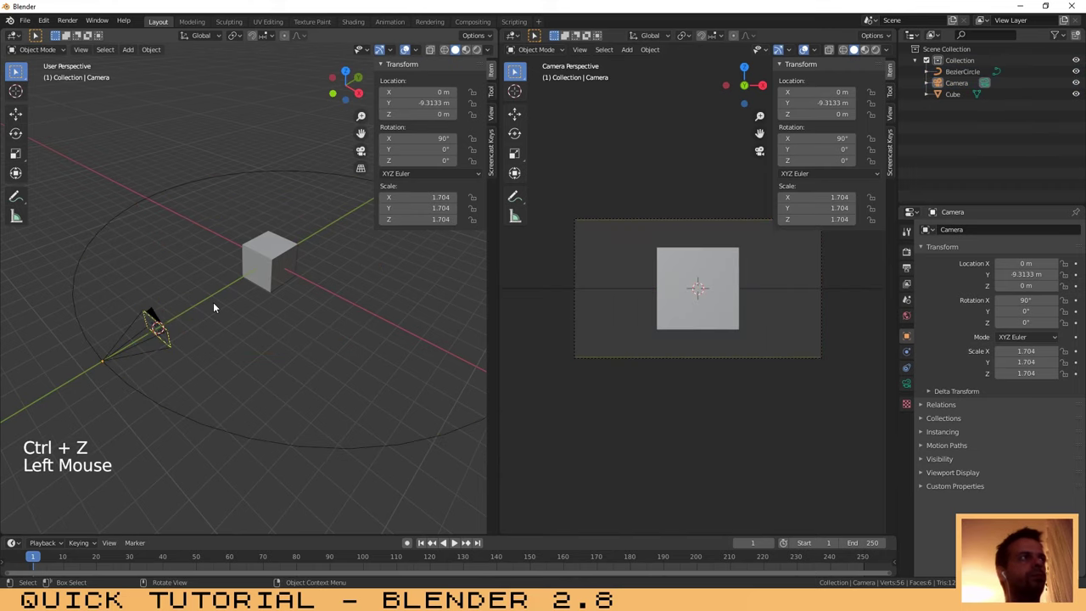
left_click(121, 354)
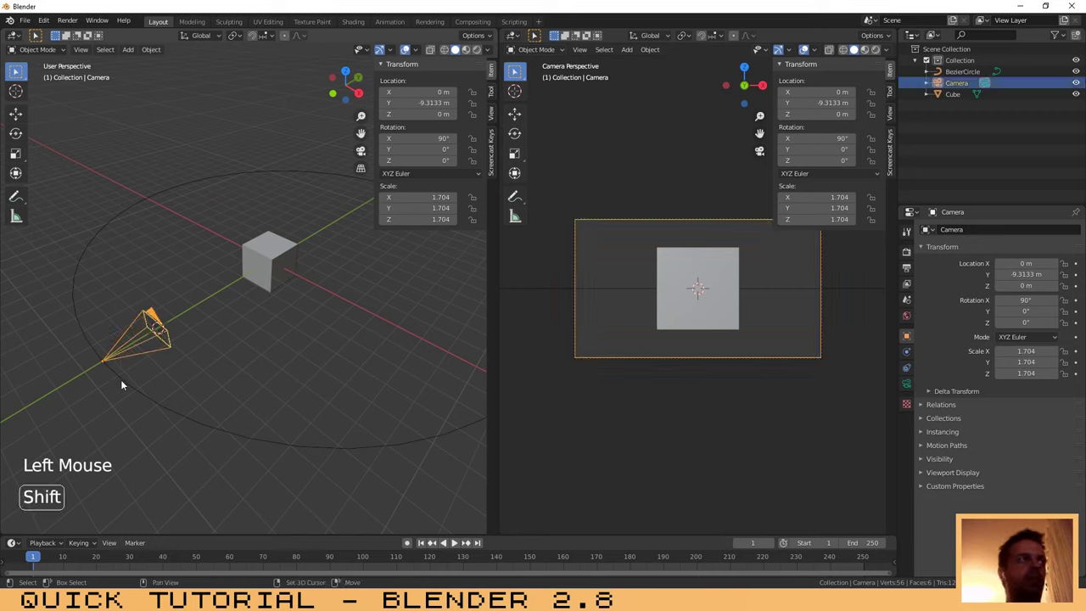
left_click(120, 380, "shift")
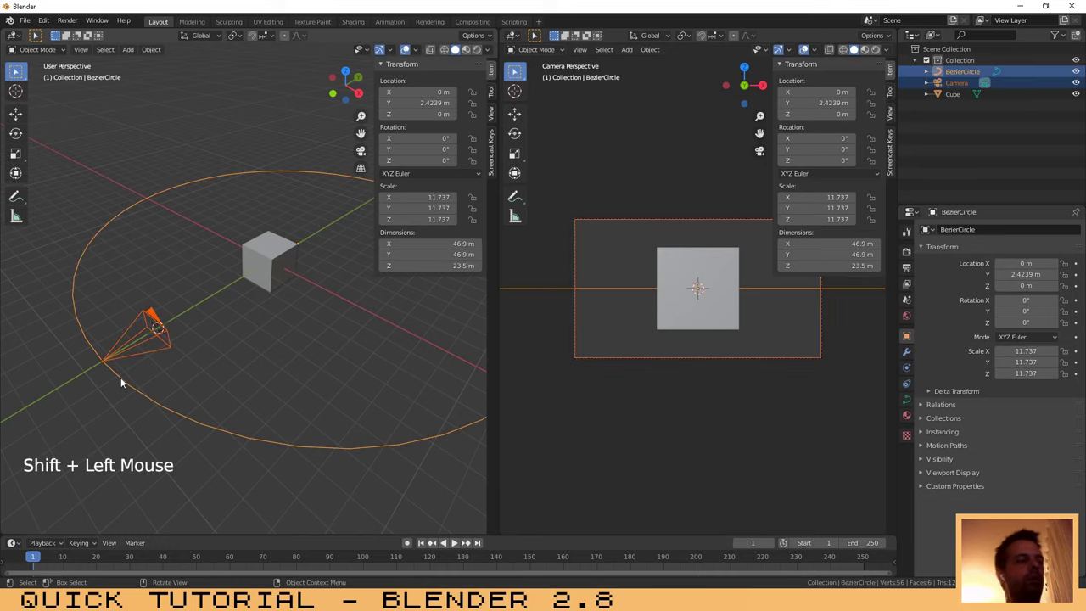
key("ctrl")
key("ctrl+p")
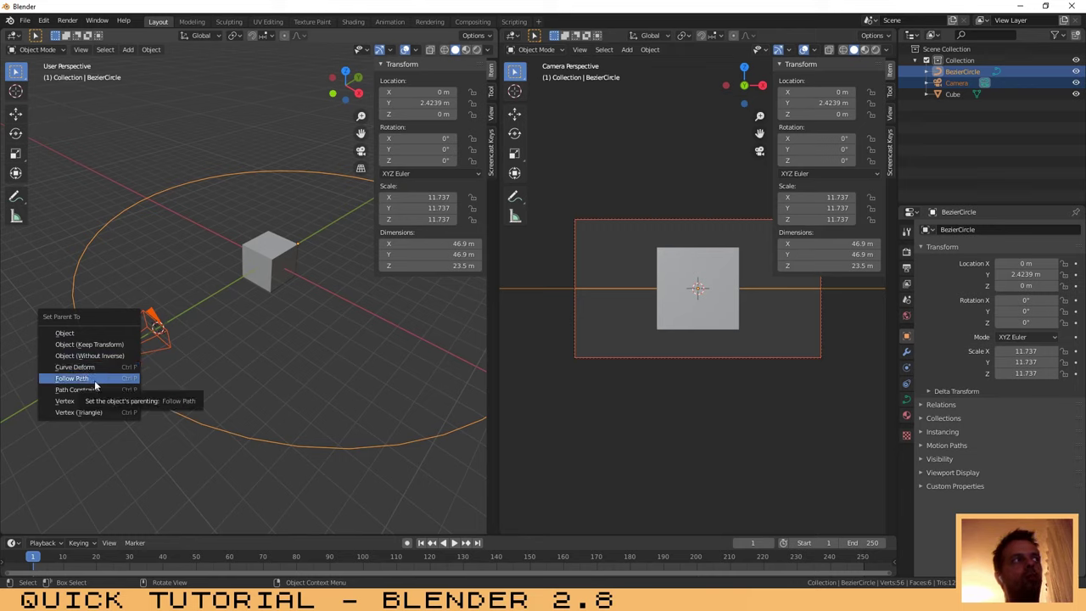
left_click(95, 380)
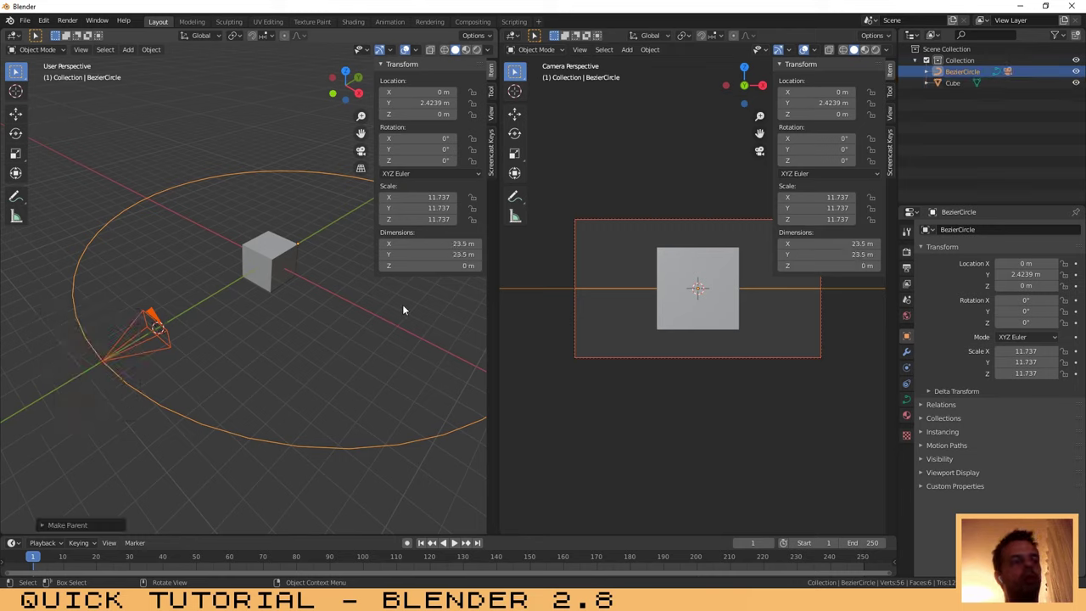
Step: Hide the Transform sidebar in both 3D viewports
key("n")
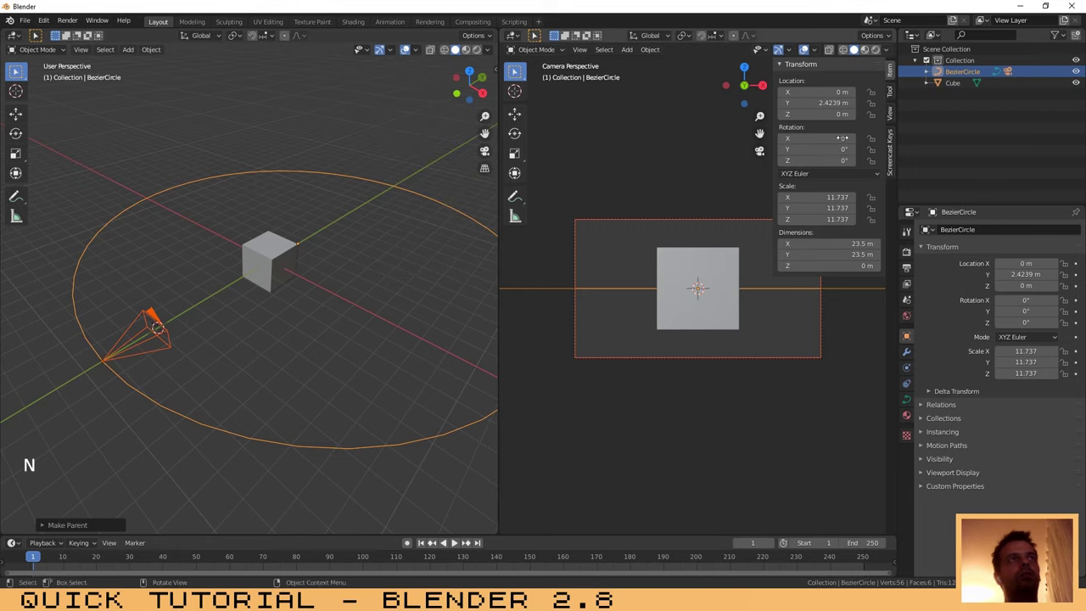
key("n")
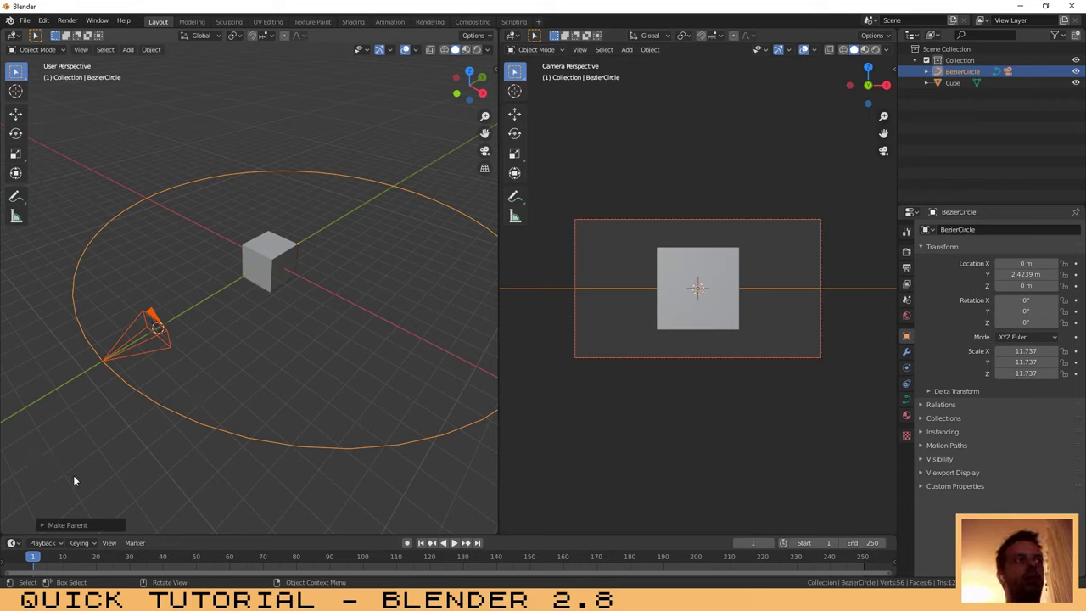
Step: Play and scrub the animation to check the camera's movement around the circle, and return to frame 1
key("space")
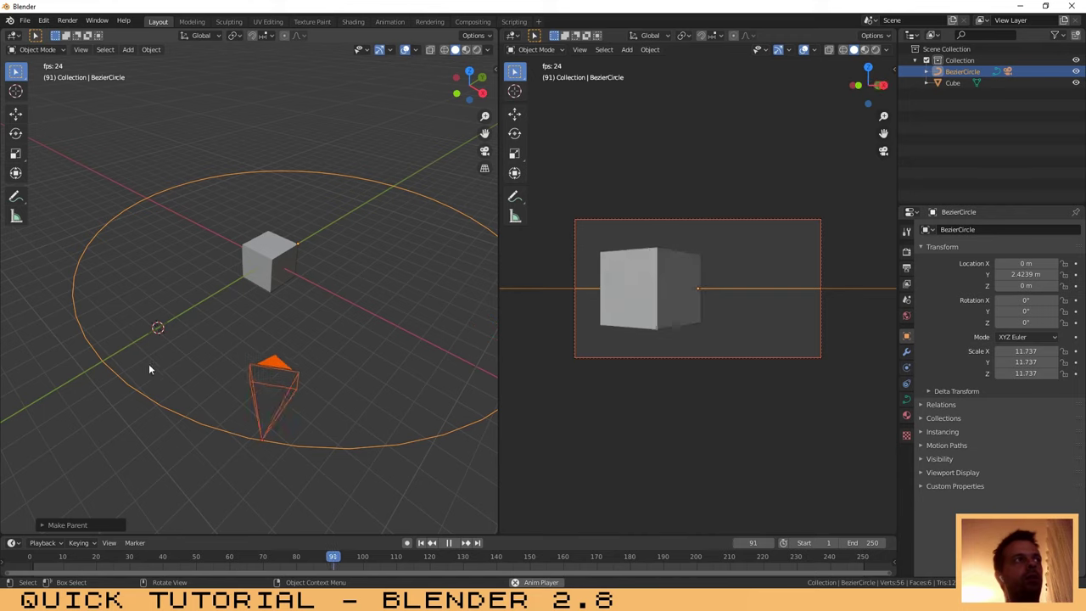
key("space")
left_click(361, 561)
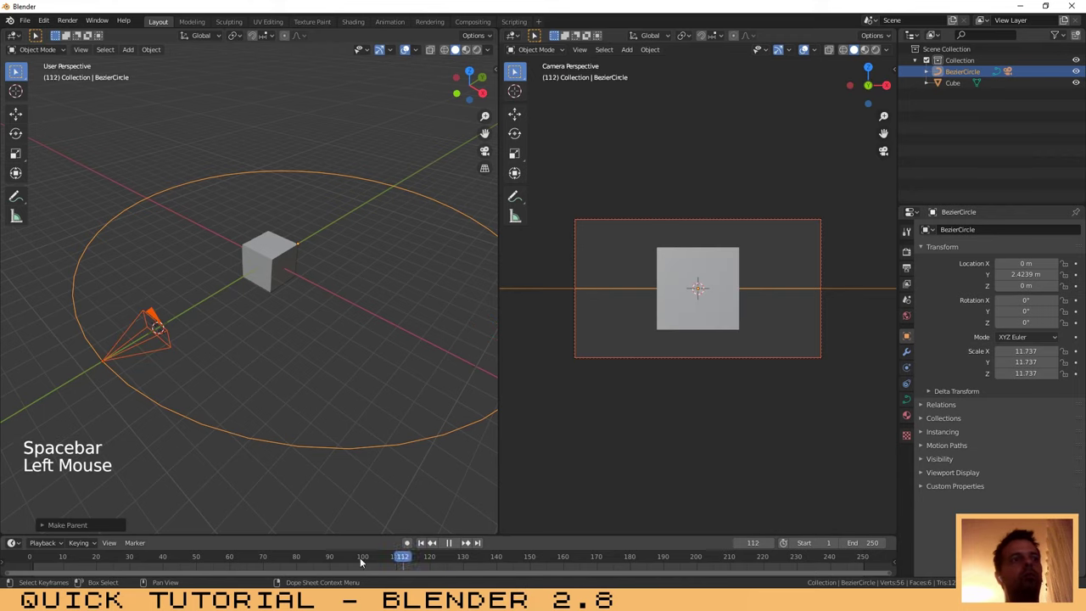
key("space")
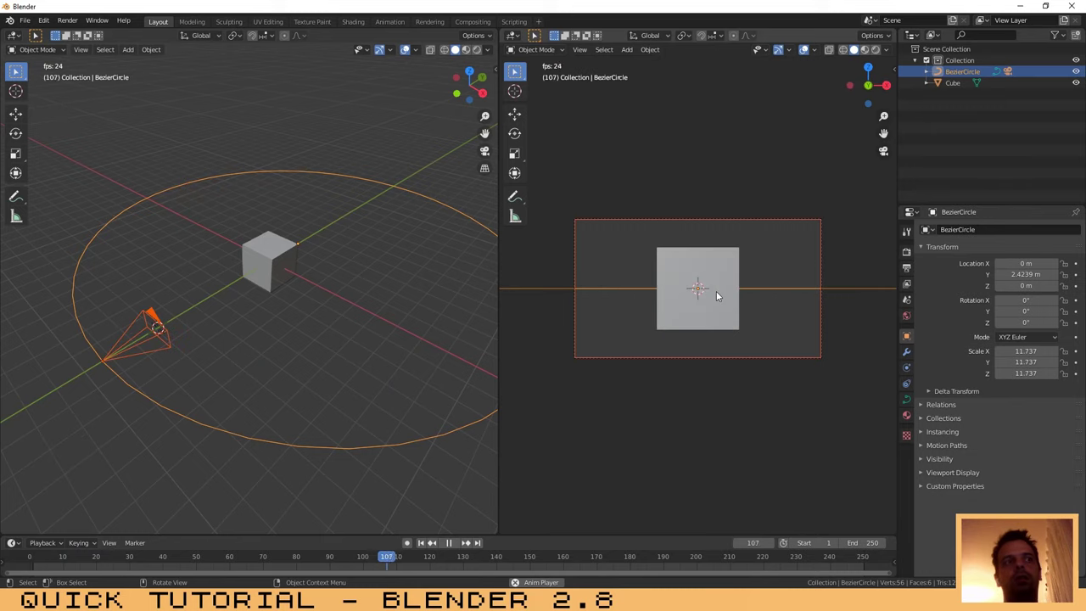
key("space")
left_click(102, 558)
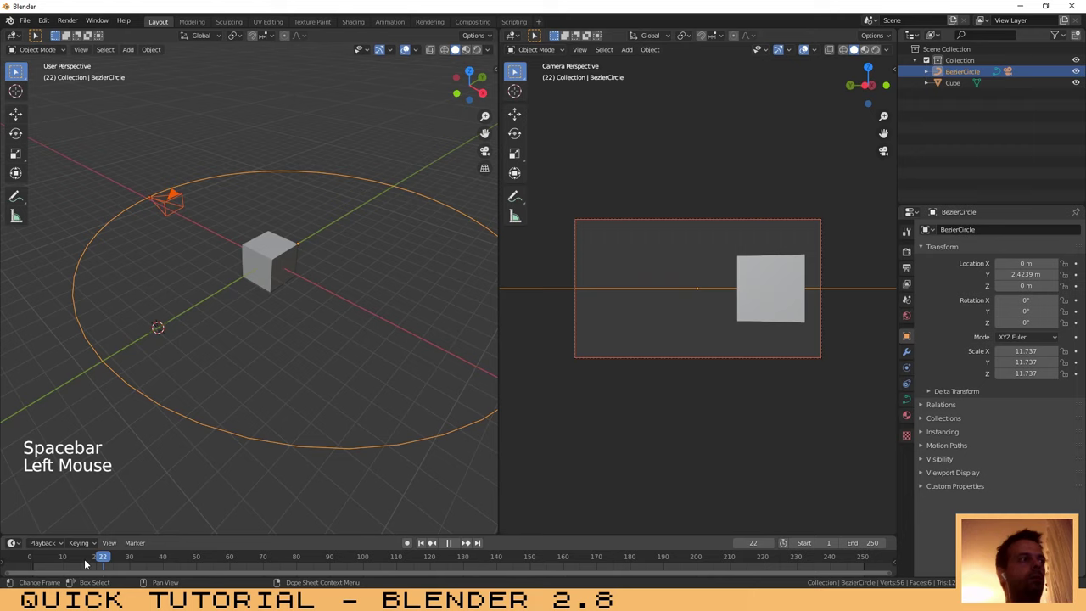
left_click_drag(85, 563, 32, 558)
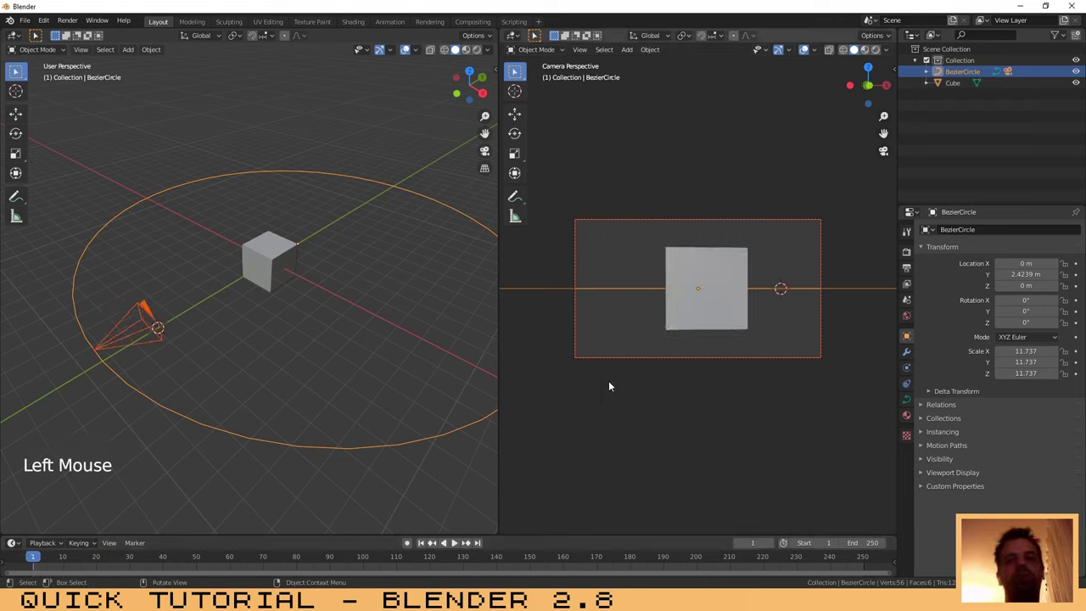